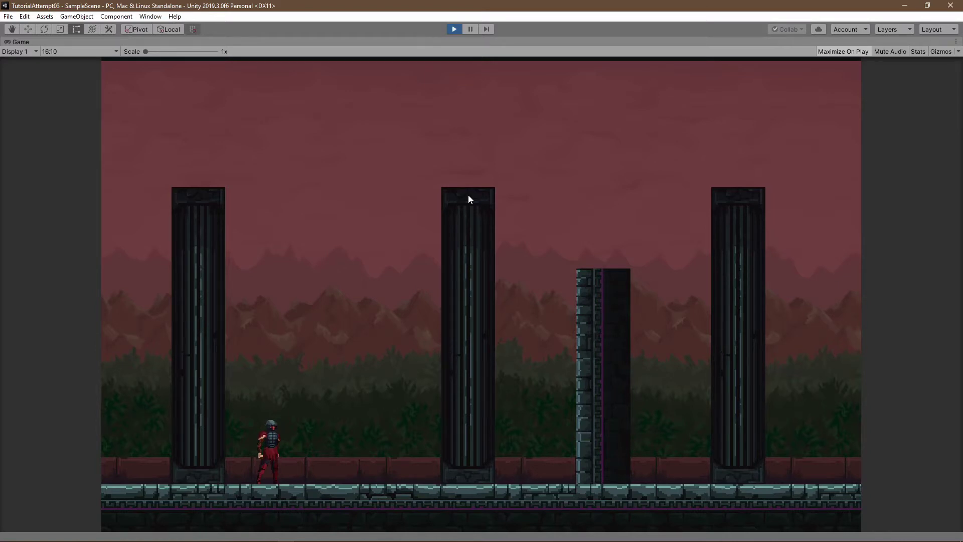
- Run the player character back and forth along the ground in the running SampleScene game
{"action": "key", "text": "d"}
{"action": "key", "text": "a"}
{"action": "key", "text": "d"}
{"action": "key", "text": "a"}
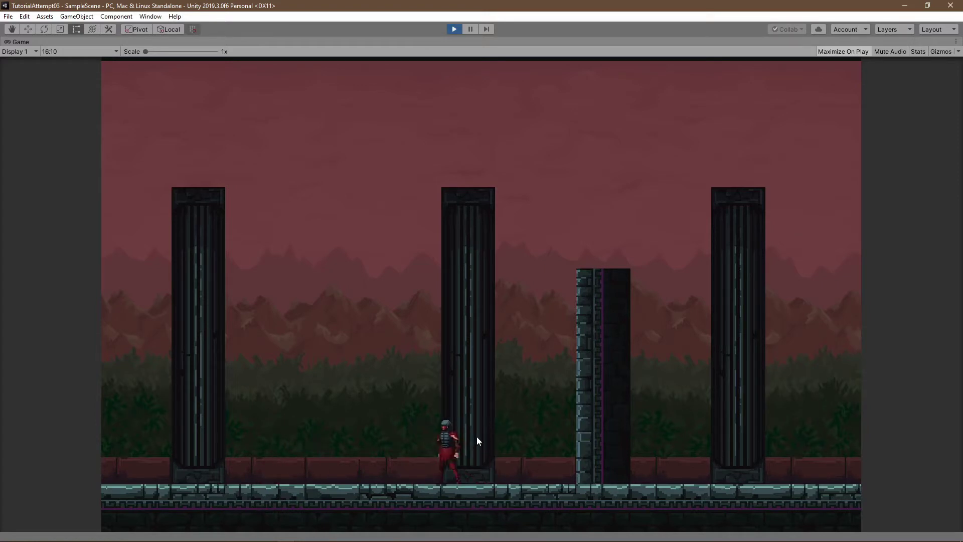
{"action": "key", "text": "d"}
{"action": "key", "text": "d"}
{"action": "key", "text": "Left"}
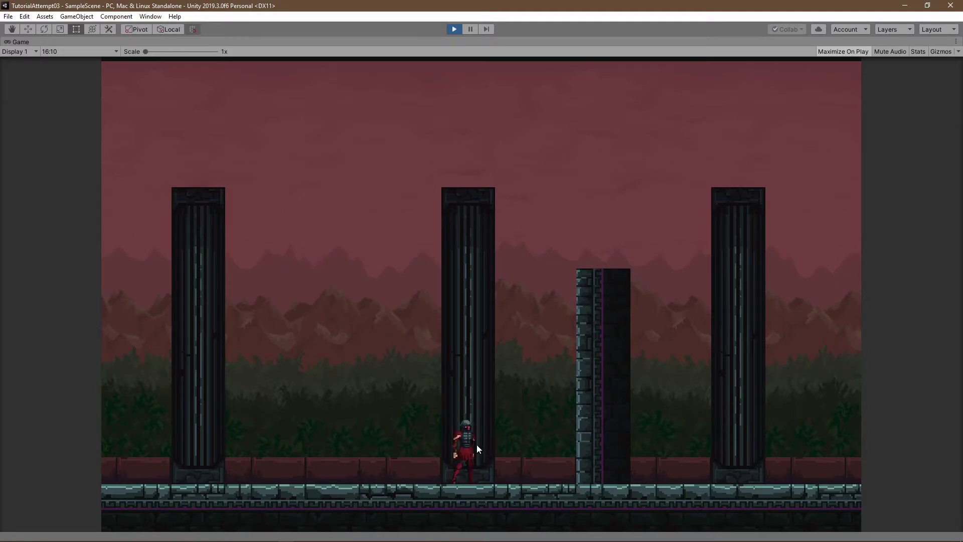
{"action": "key", "text": "Left"}
{"action": "key", "text": "Right"}
{"action": "key", "text": "Left"}
{"action": "key", "text": "Right"}
- Test the character's jump repeatedly while moving in both directions under the static camera
{"action": "key", "text": "space"}
{"action": "key", "text": "Left"}
{"action": "key", "text": "Right"}
{"action": "key", "text": "space"}
{"action": "key", "text": "Right"}
{"action": "key", "text": "space"}
{"action": "key", "text": "Left"}
{"action": "key", "text": "space"}
{"action": "key", "text": "Right"}
{"action": "key", "text": "space"}
{"action": "key", "text": "Left"}
{"action": "key", "text": "space"}
{"action": "key", "text": "Right"}
{"action": "key", "text": "space"}
{"action": "key", "text": "Left"}
{"action": "key", "text": "space"}
{"action": "key", "text": "Right"}
{"action": "key", "text": "Left"}
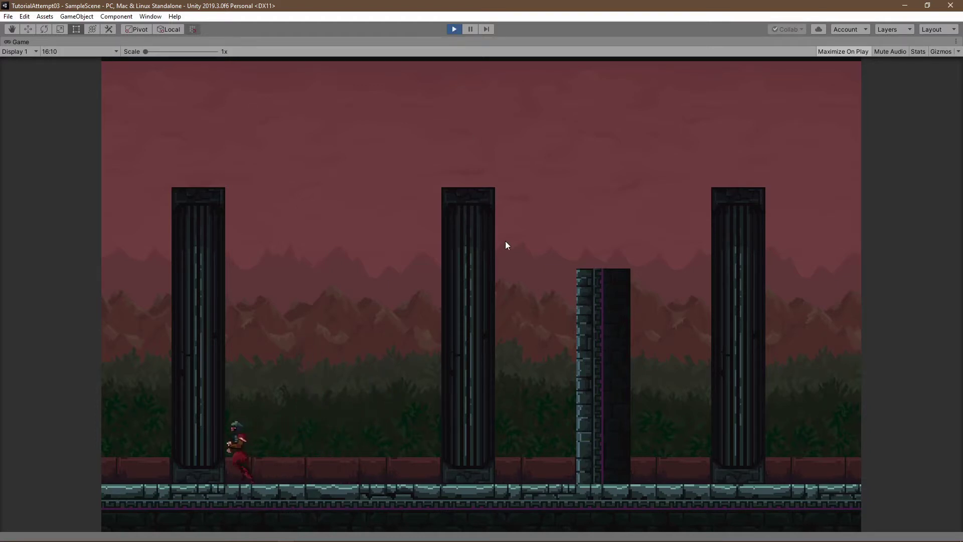
{"action": "key", "text": "Right"}
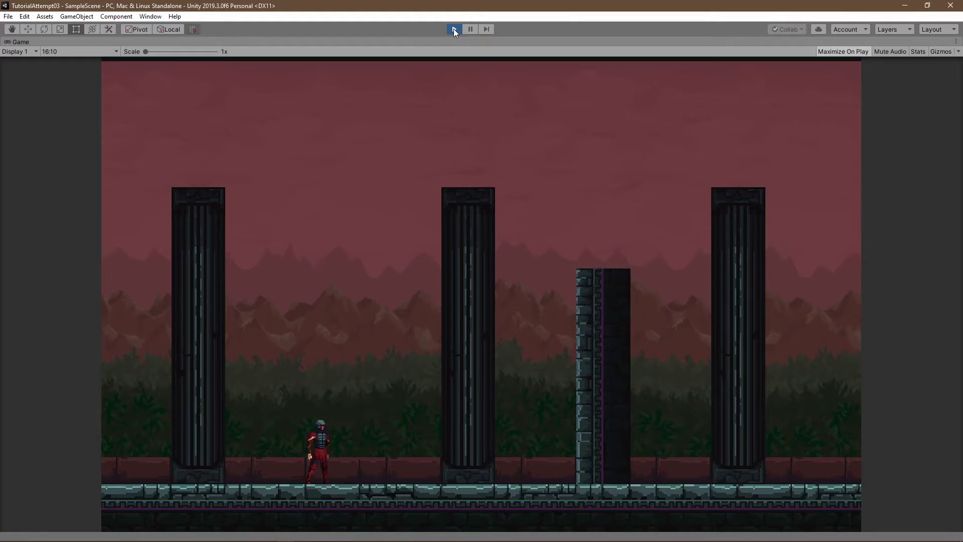
{"action": "key", "text": "Right"}
- Switch to the TutorialAttempt01 Castle project and start its game in play mode
{"action": "key", "text": "alt+Tab"}
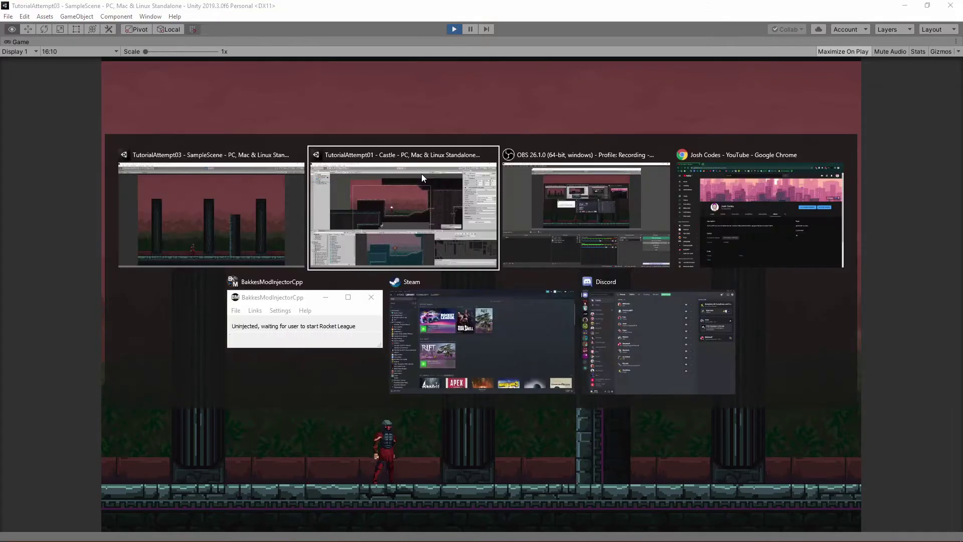
{"action": "left_click", "coordinate": [477, 208]}
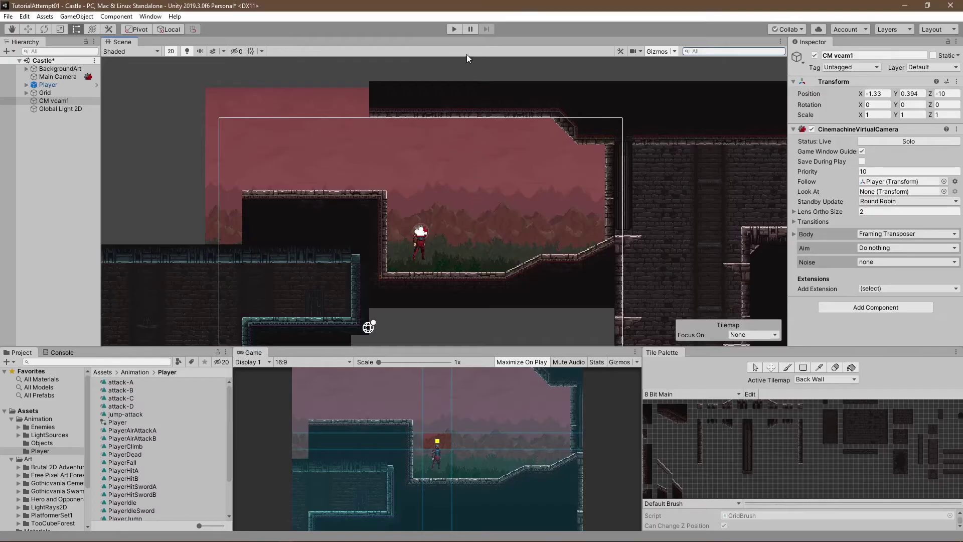
{"action": "left_click", "coordinate": [454, 29]}
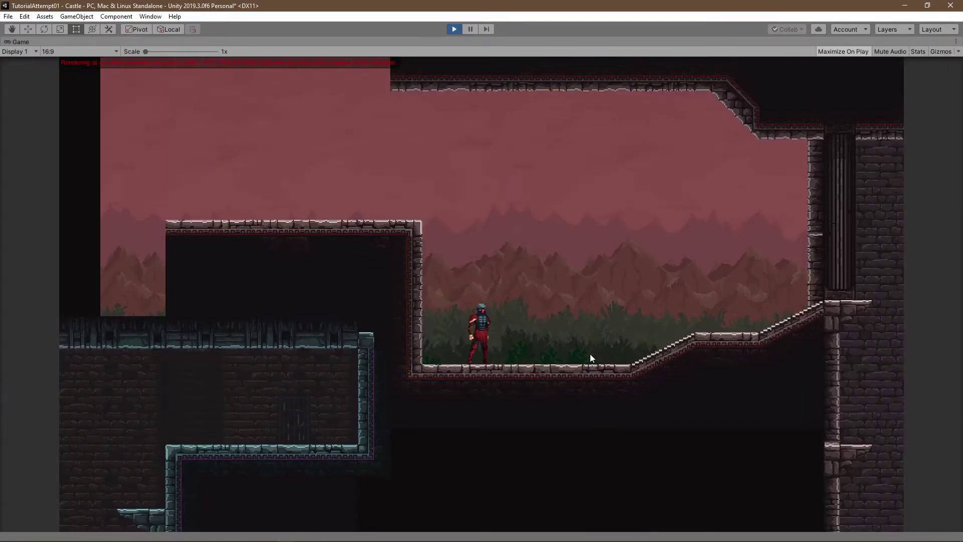
- Move the character up the stone ramp and down the ledges of the brick shaft to view the following camera
{"action": "key", "text": "a"}
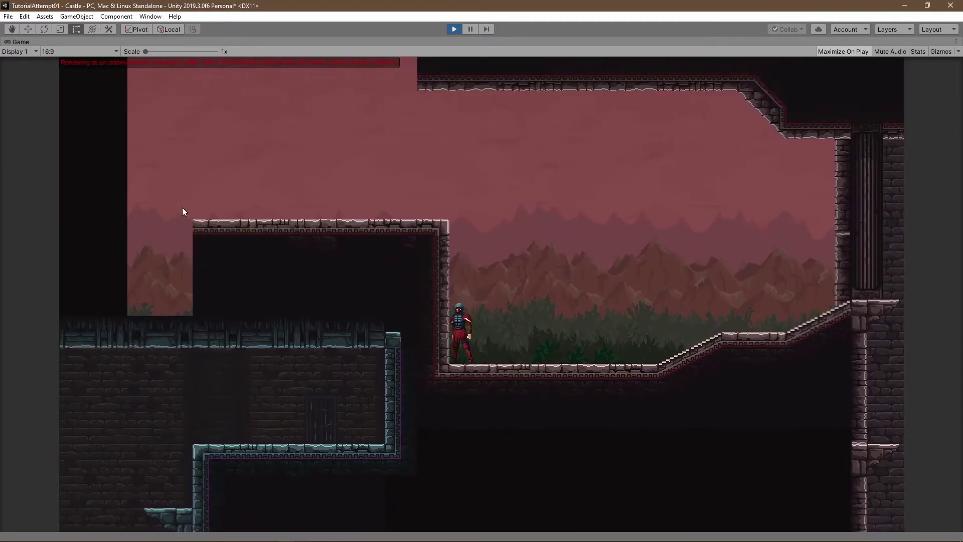
{"action": "key", "text": "Right"}
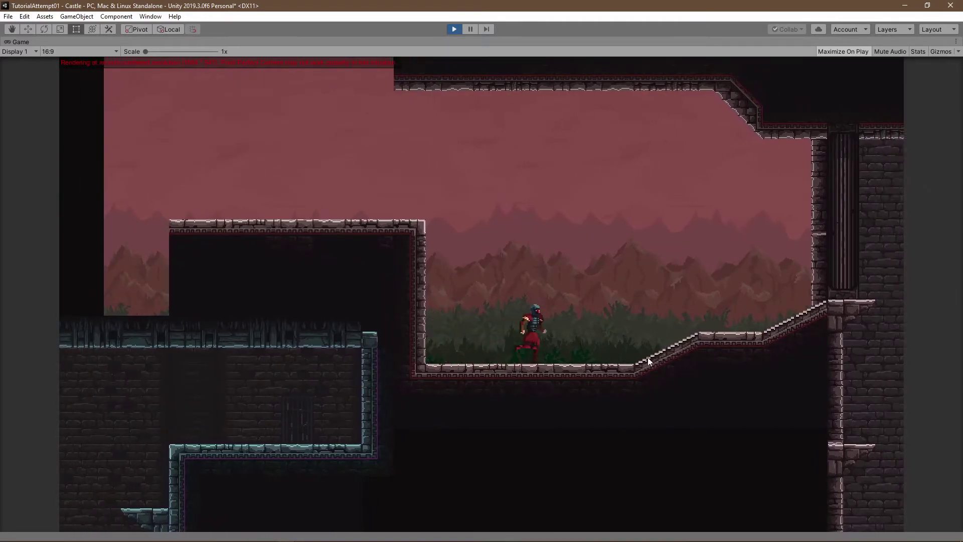
{"action": "key", "text": "space"}
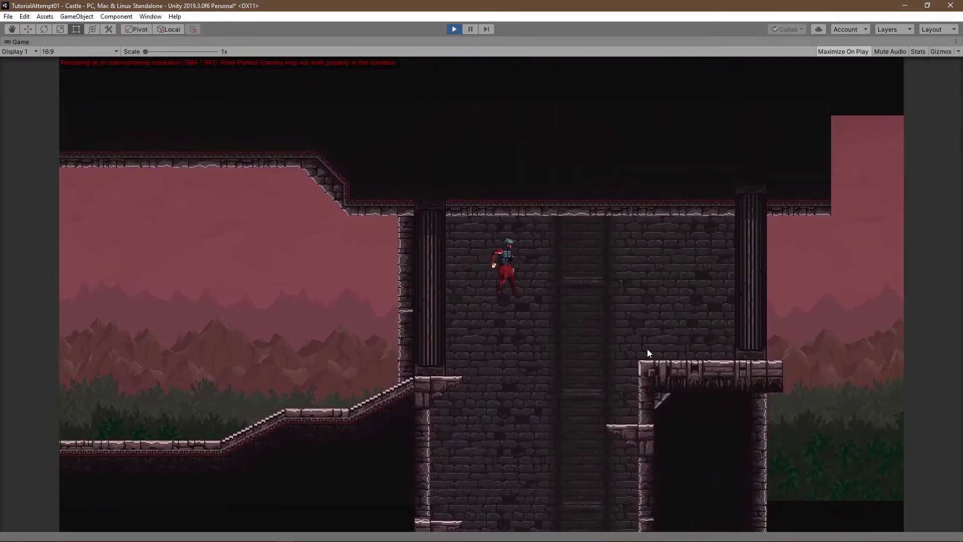
{"action": "key", "text": "Left"}
{"action": "key", "text": "space"}
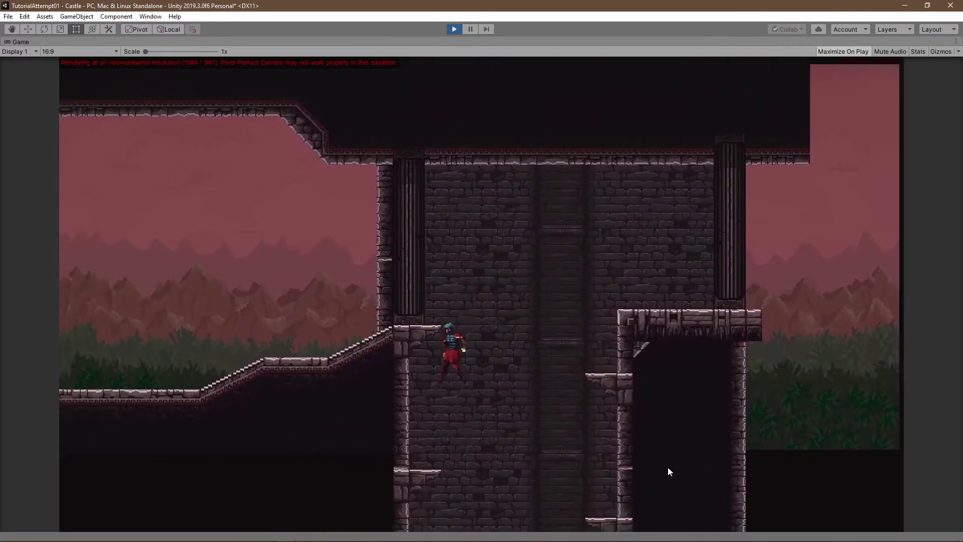
{"action": "key", "text": "Right"}
{"action": "key", "text": "Left"}
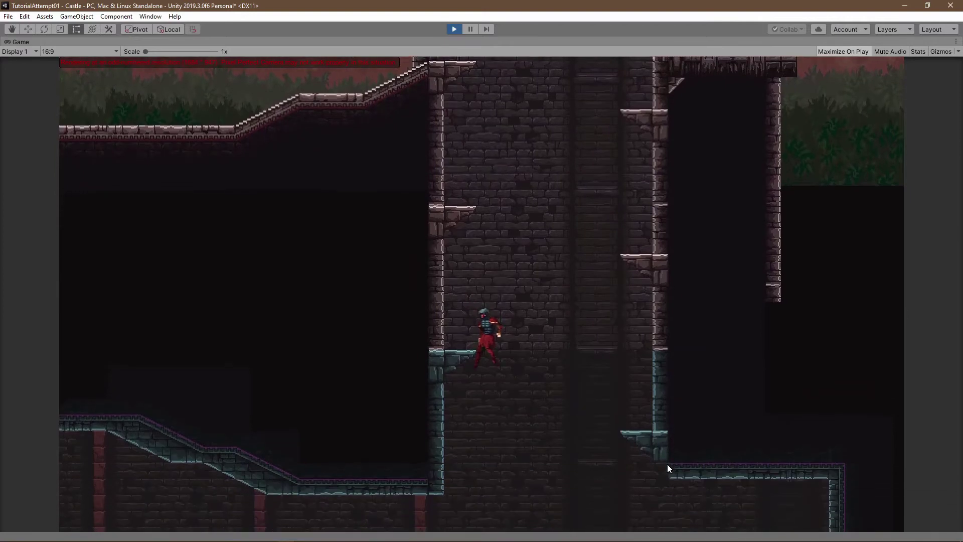
- Run the character through the lower corridor into the tall room and jump near its ledges
{"action": "key", "text": "Left"}
{"action": "key", "text": "Left"}
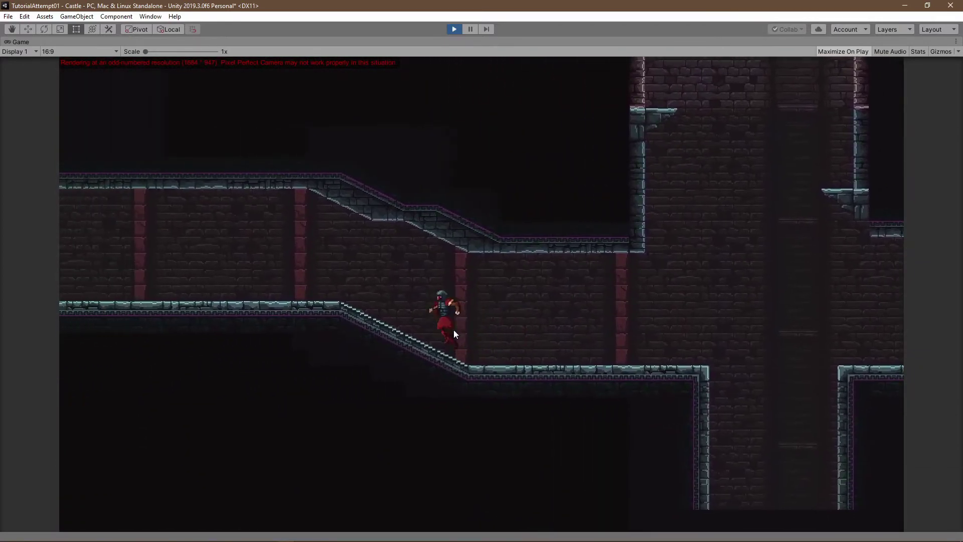
{"action": "key", "text": "Left"}
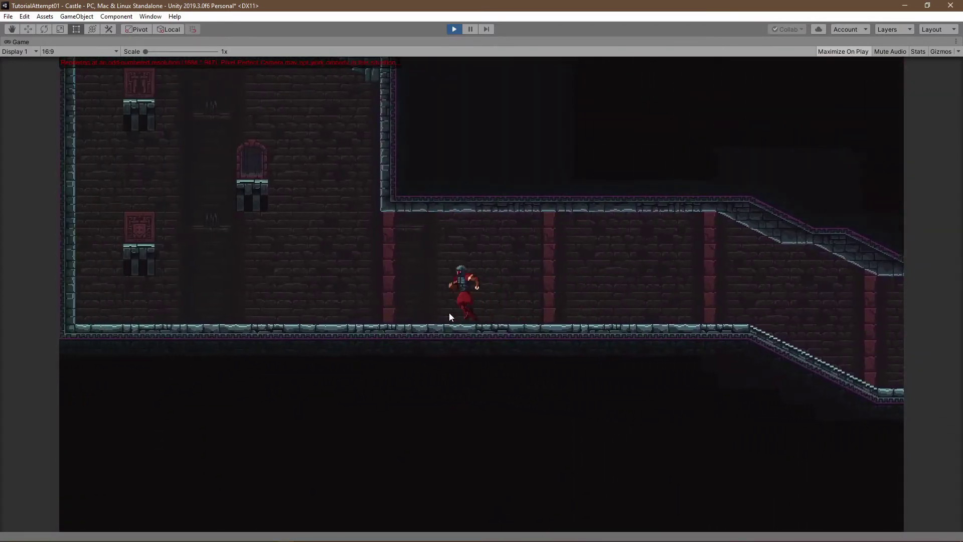
{"action": "key", "text": "Left"}
{"action": "key", "text": "space"}
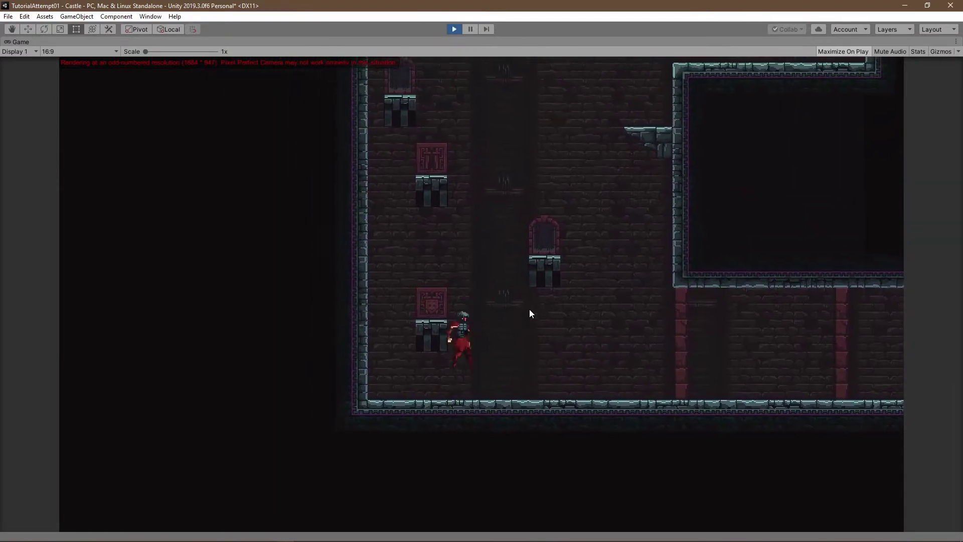
{"action": "key", "text": "Right"}
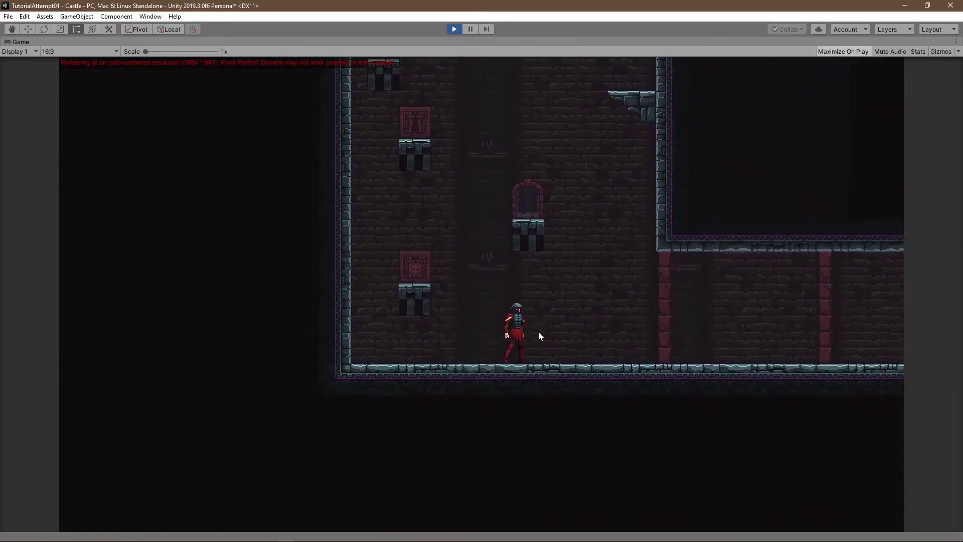
- Walk the character back and forth between the tall room and the corridor to examine how the camera follows
{"action": "key", "text": "Right"}
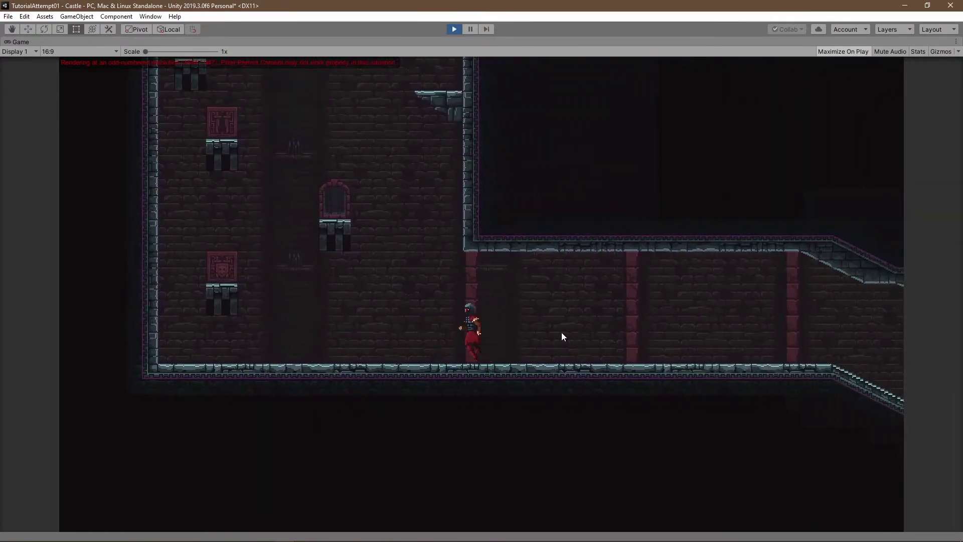
{"action": "key", "text": "Right"}
{"action": "key", "text": "Left"}
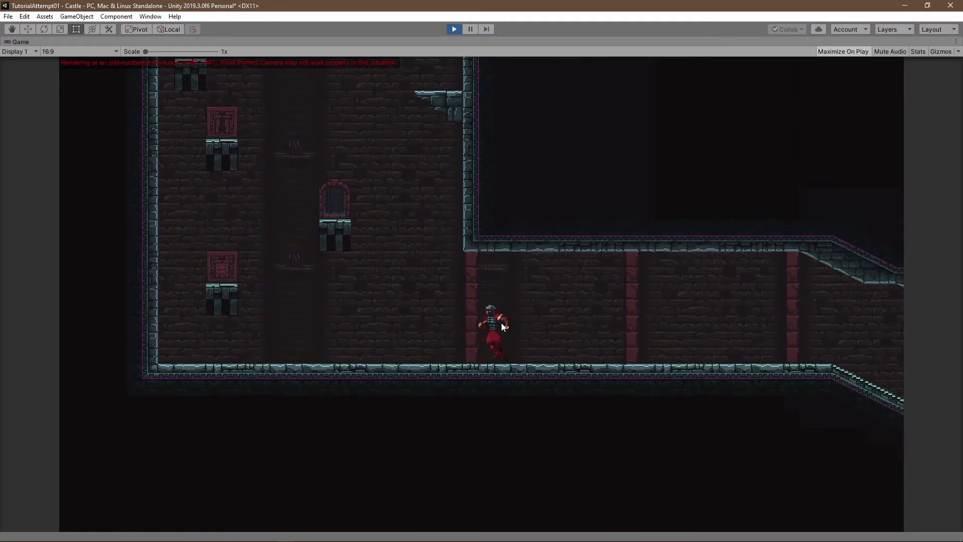
{"action": "key", "text": "Left"}
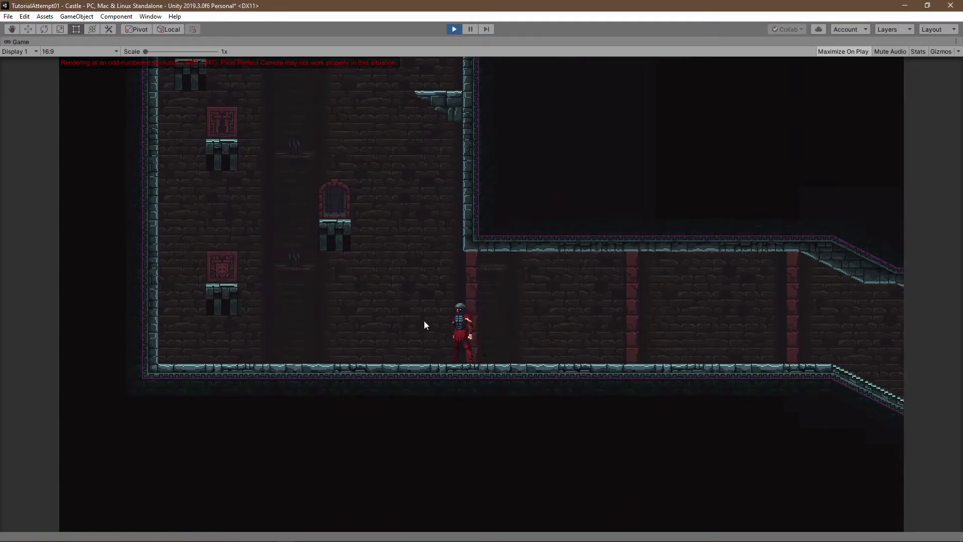
{"action": "key", "text": "Right"}
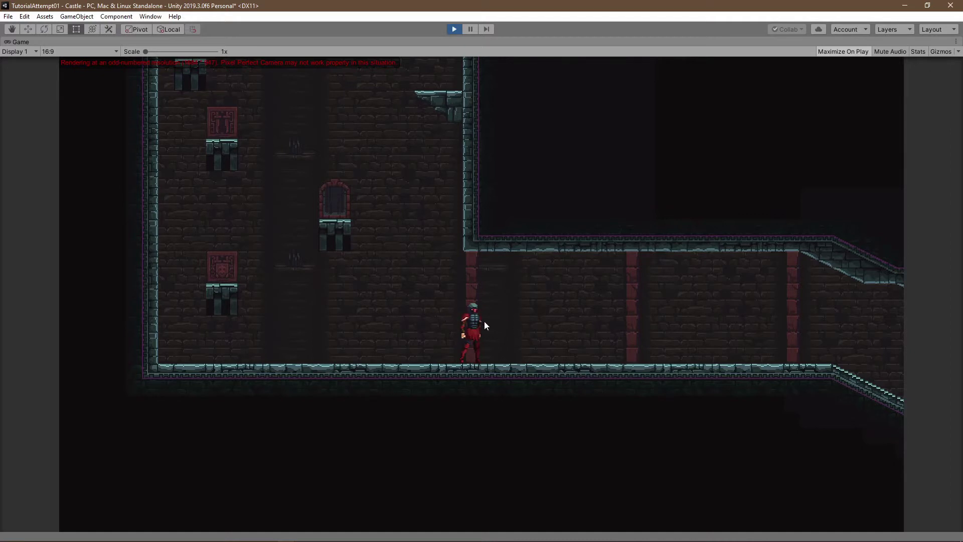
{"action": "key", "text": "Right"}
{"action": "key", "text": "Left"}
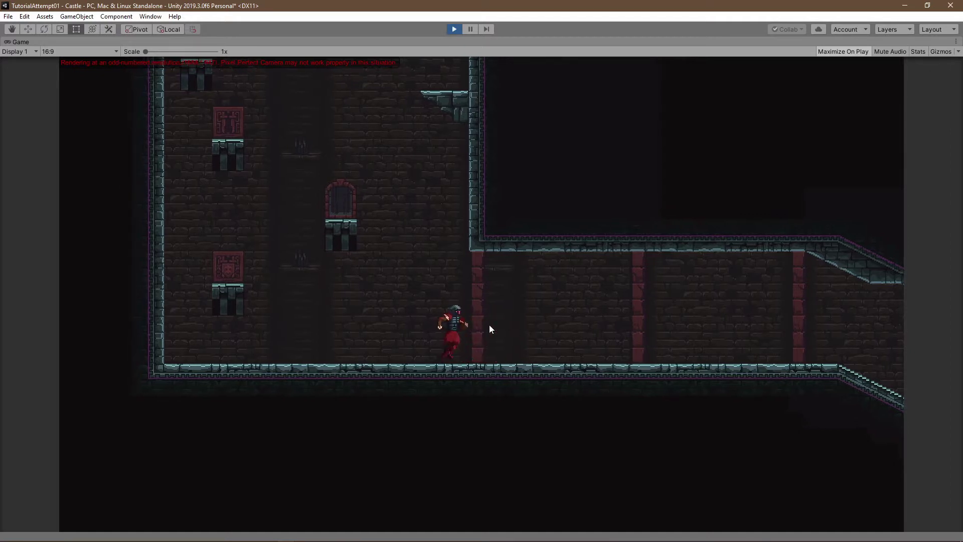
{"action": "key", "text": "Right"}
{"action": "key", "text": "Right"}
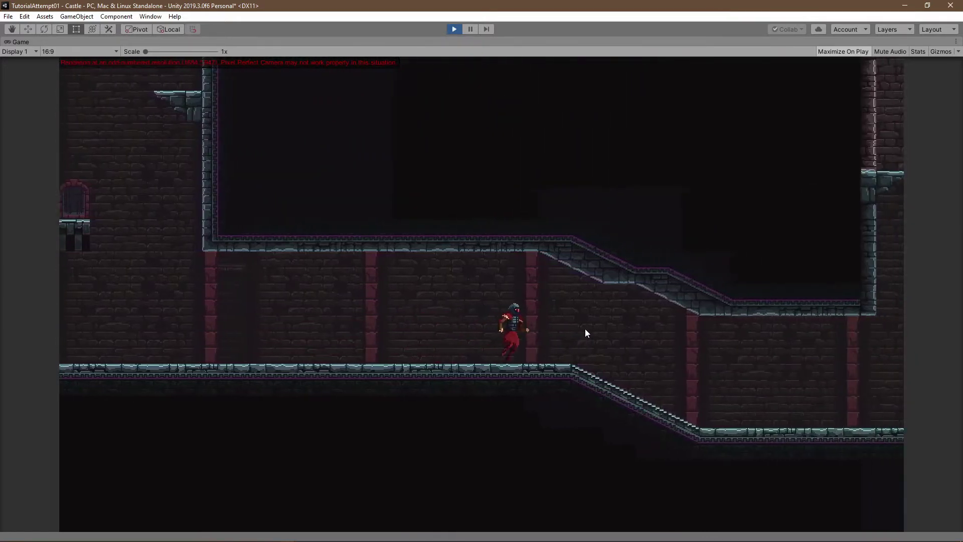
{"action": "key", "text": "Left"}
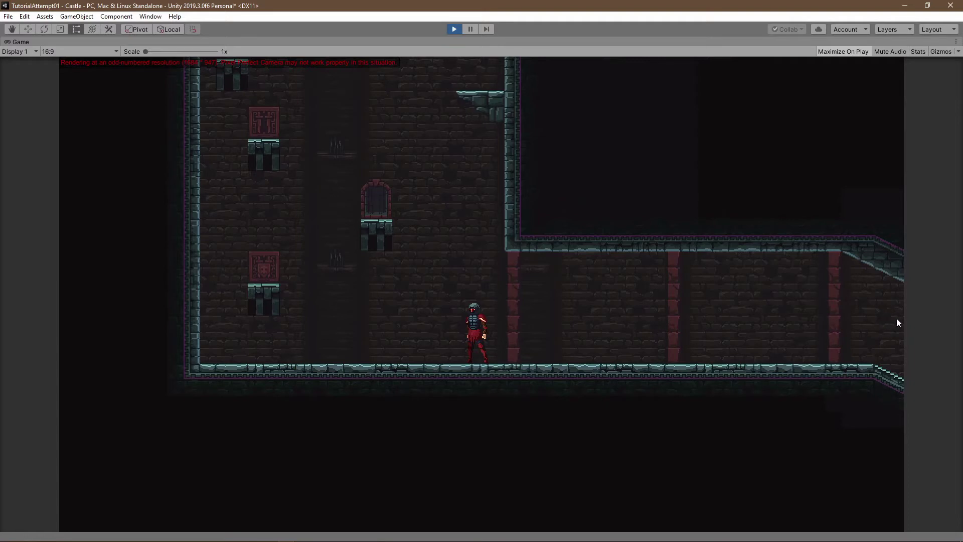
{"action": "key", "text": "d"}
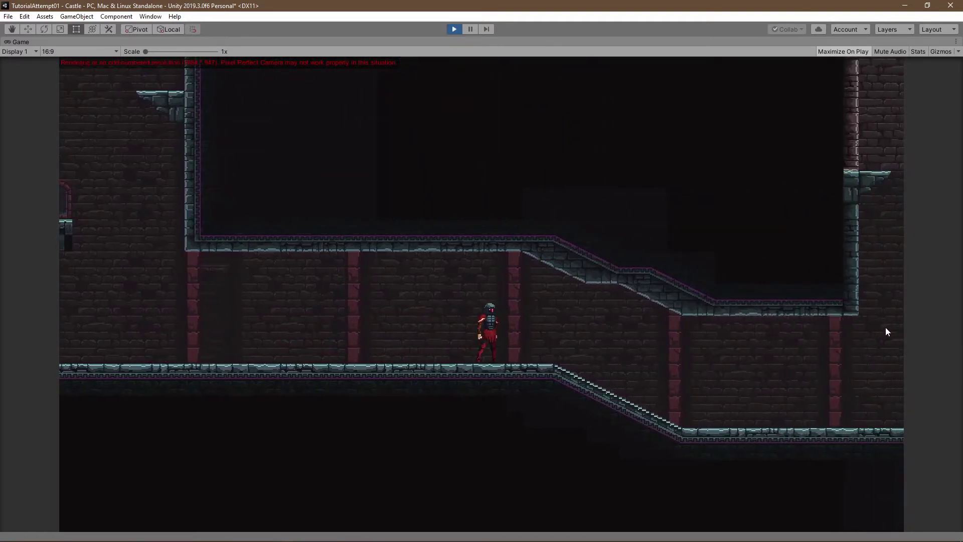
{"action": "key", "text": "a"}
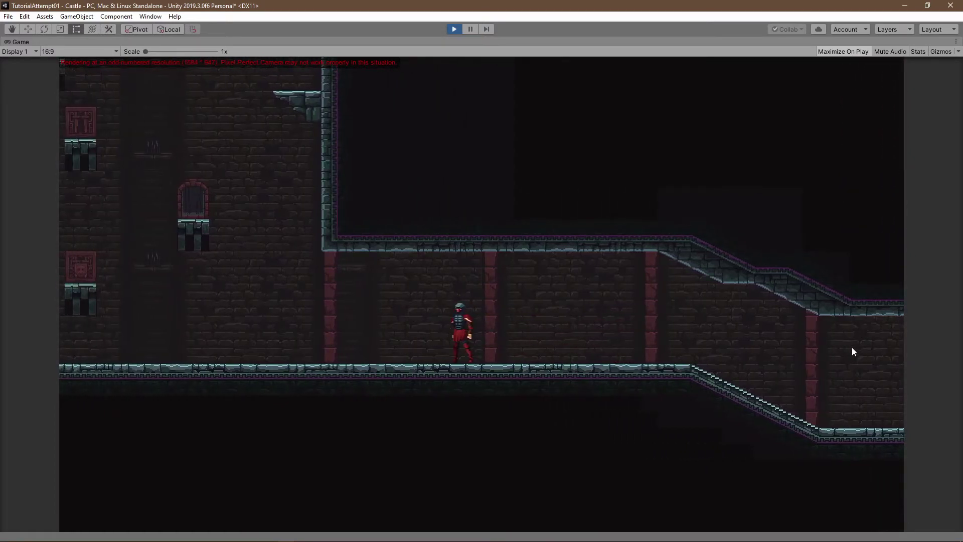
{"action": "key", "text": "d"}
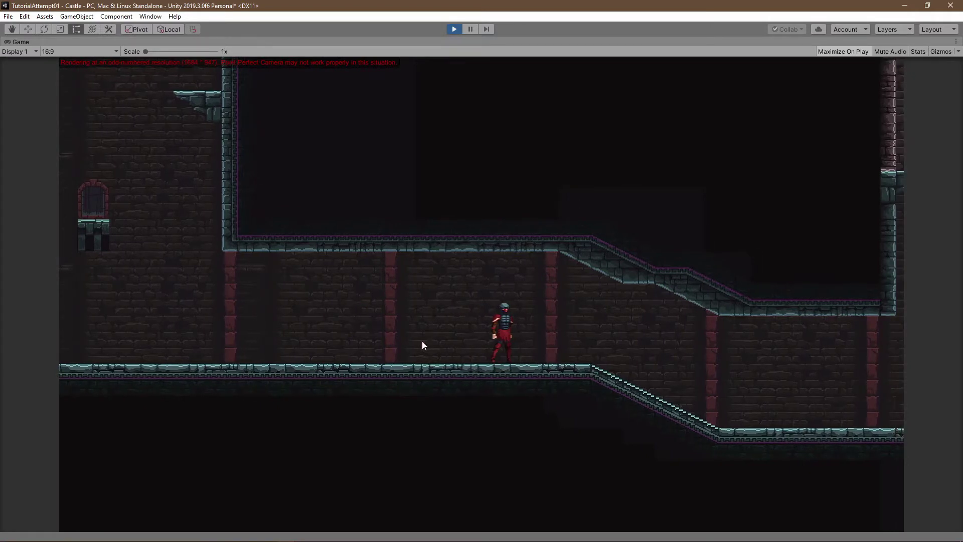
{"action": "key", "text": "Left"}
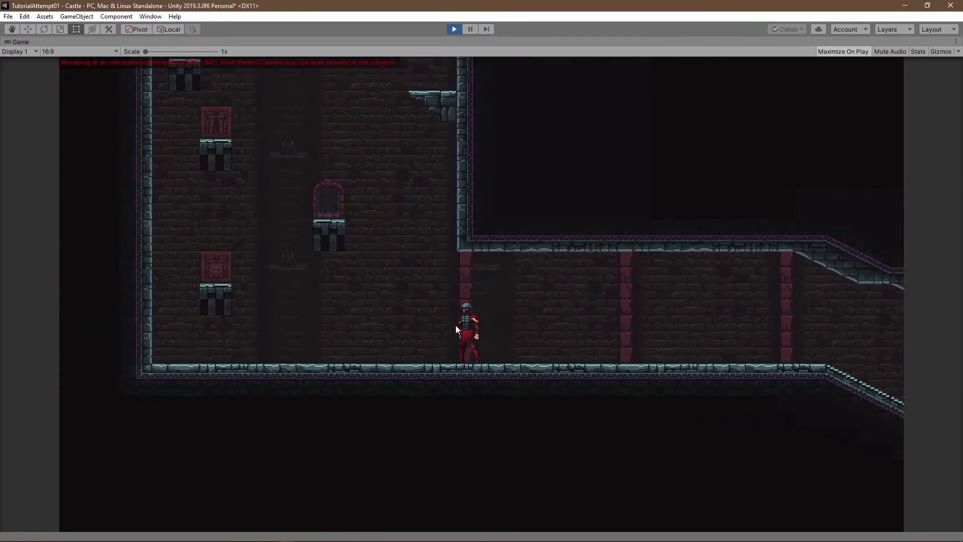
- Stop the Castle game, return to the TutorialAttempt03 project and end its play mode as well
{"action": "left_click", "coordinate": [454, 29]}
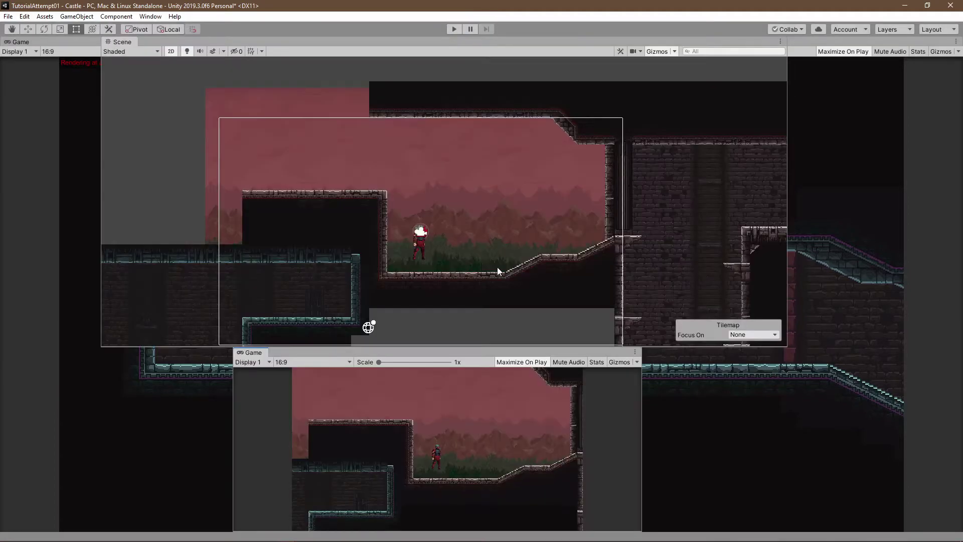
{"action": "key", "text": "alt+Tab"}
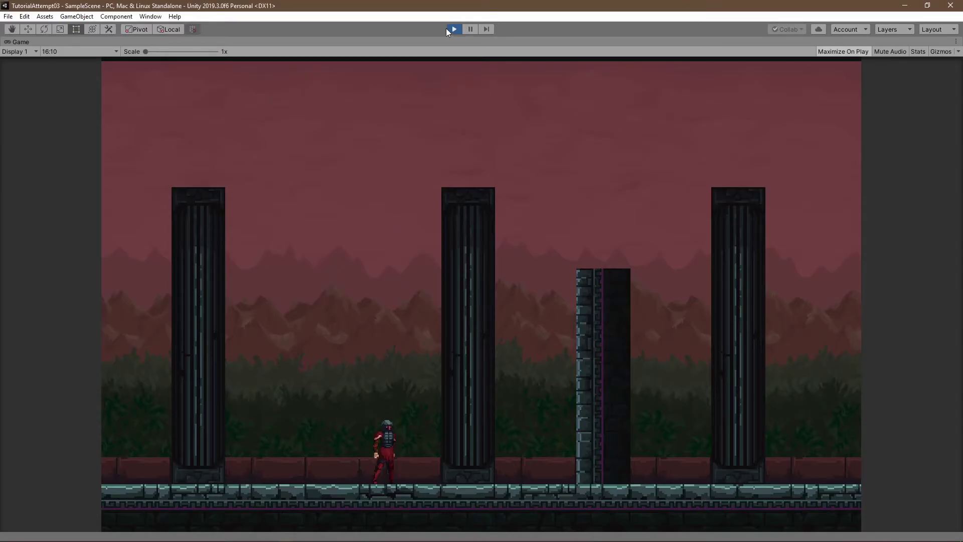
{"action": "left_click", "coordinate": [453, 29]}
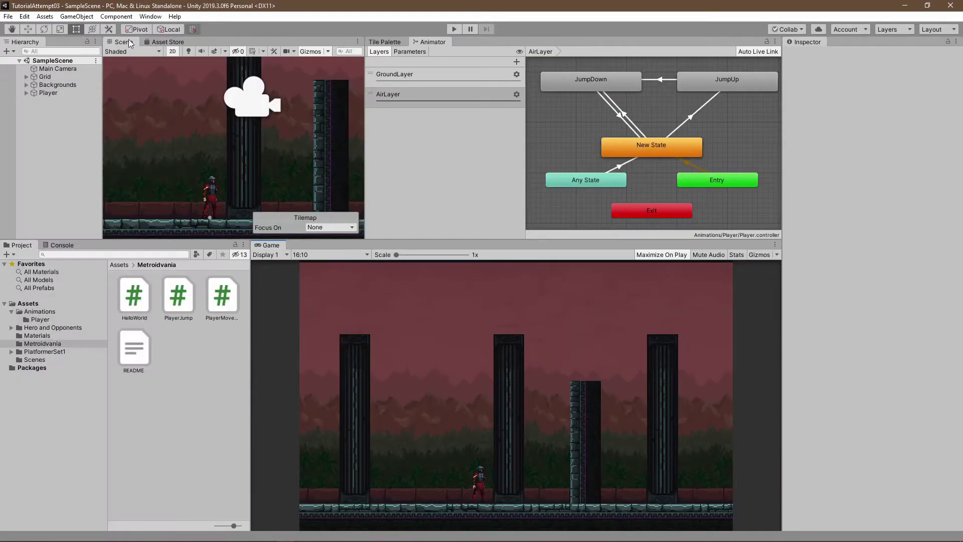
- Inspect the components of the Main Camera and the Player object in SampleScene
{"action": "left_click", "coordinate": [55, 69]}
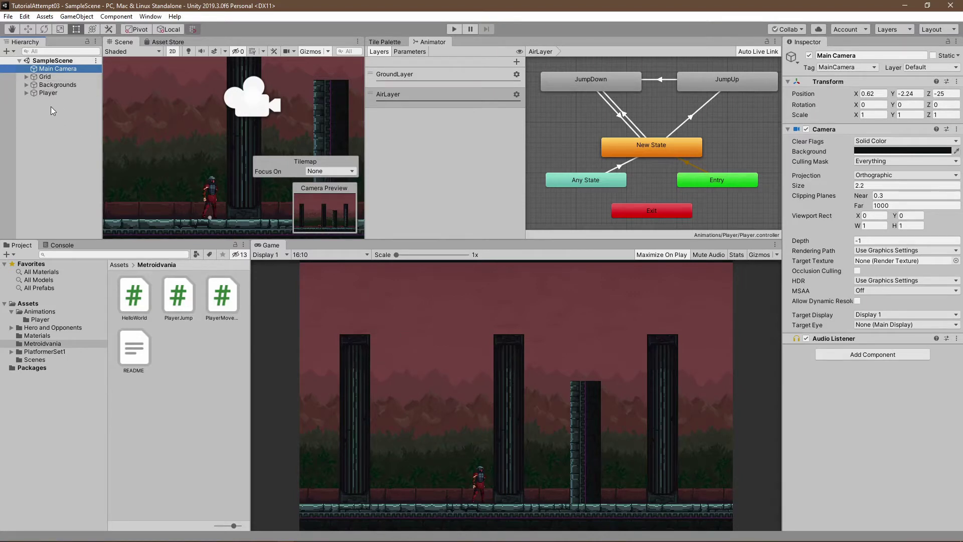
{"action": "left_click", "coordinate": [49, 92]}
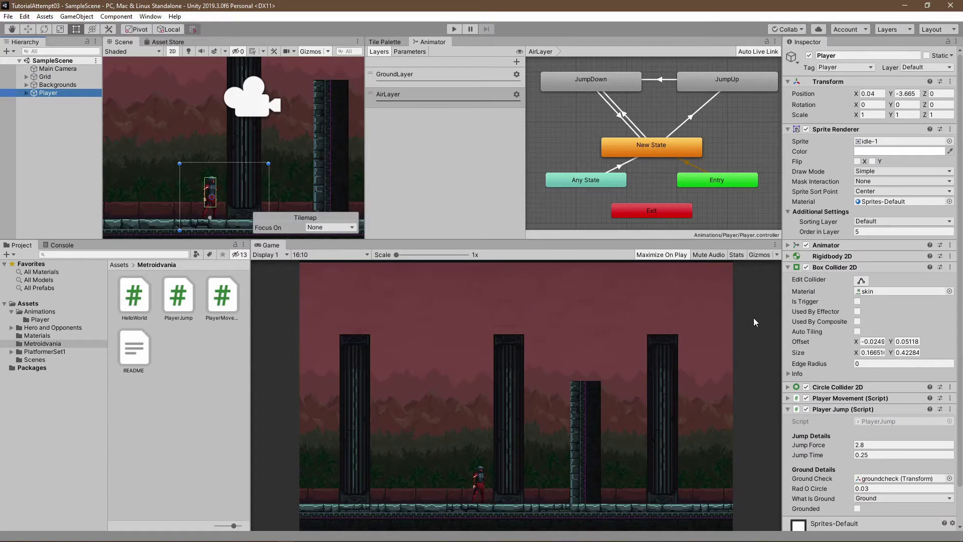
- Find the Cinemachine package, version 2.7.1, in the Package Manager and install it in the project
{"action": "left_click", "coordinate": [152, 18]}
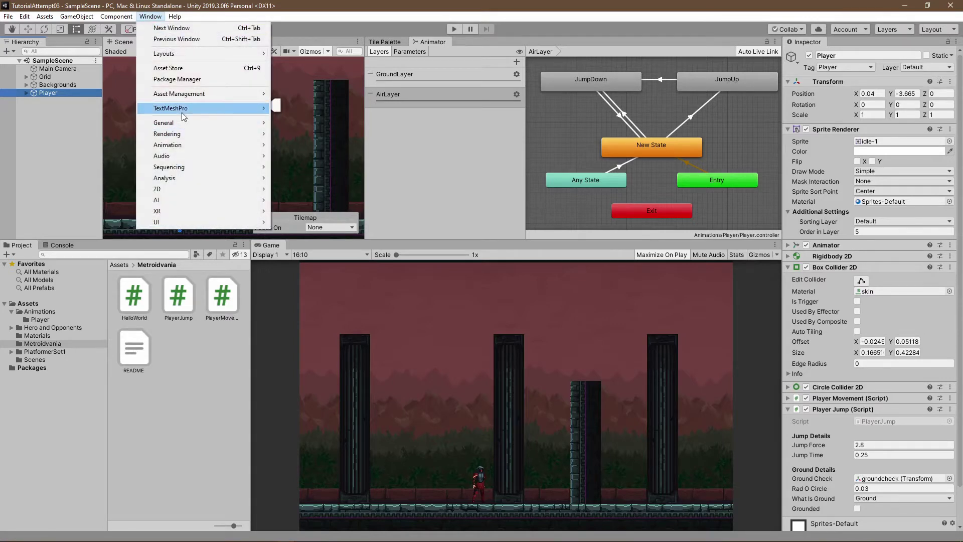
{"action": "left_click", "coordinate": [176, 79]}
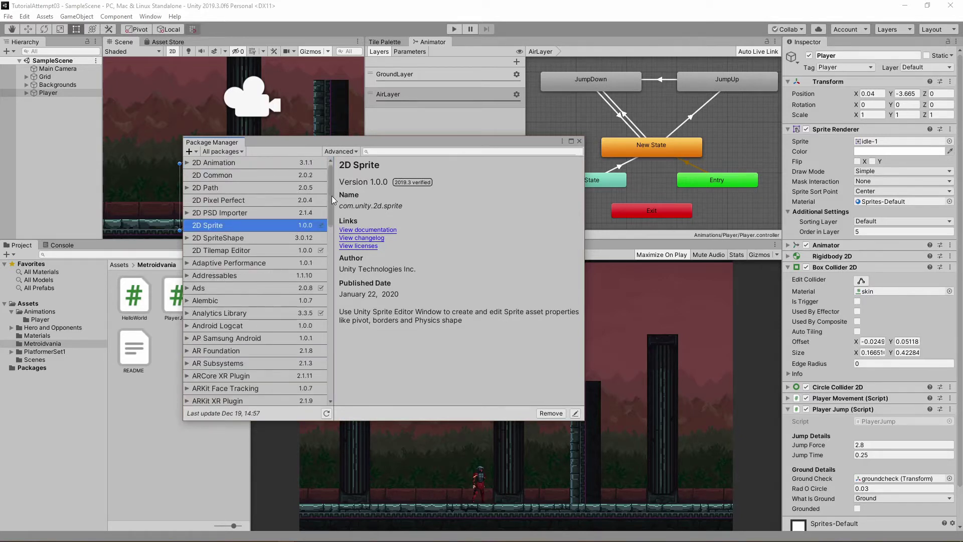
{"action": "left_click_drag", "start_coordinate": [332, 188], "coordinate": [332, 181]}
{"action": "scroll", "coordinate": [241, 281], "scroll_direction": "down", "scroll_amount": 5}
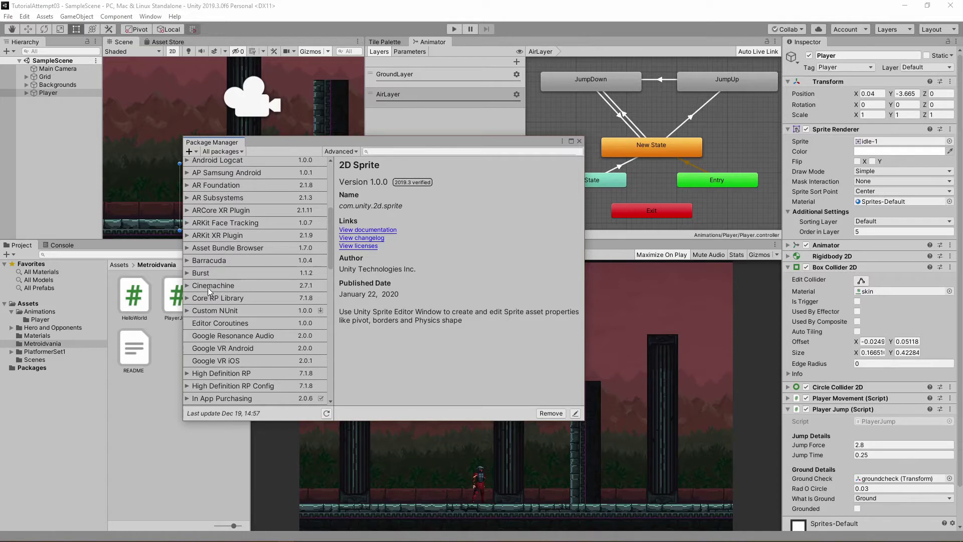
{"action": "left_click", "coordinate": [207, 286]}
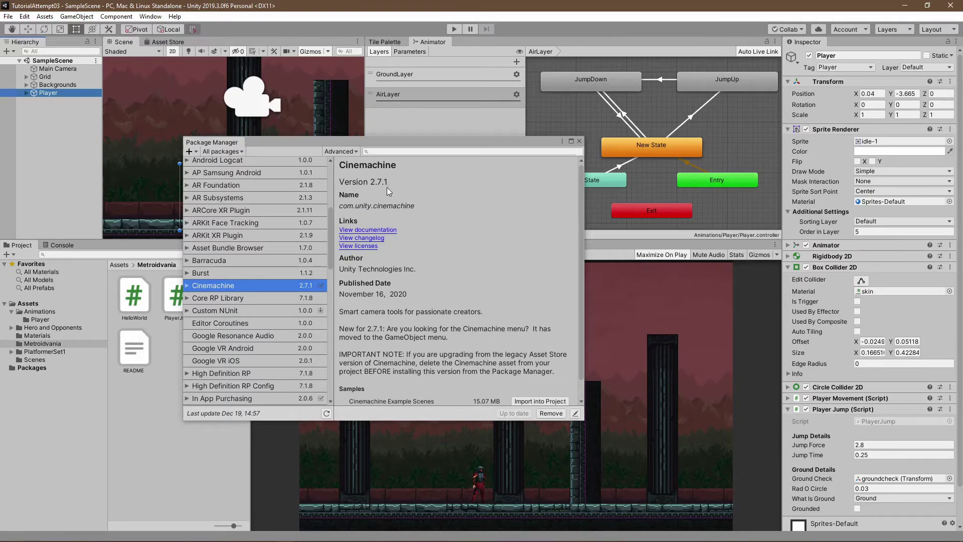
- Read the Cinemachine package details and browse the neighbouring packages, closing the Package Manager when done
{"action": "scroll", "coordinate": [502, 267], "scroll_direction": "down", "scroll_amount": 1}
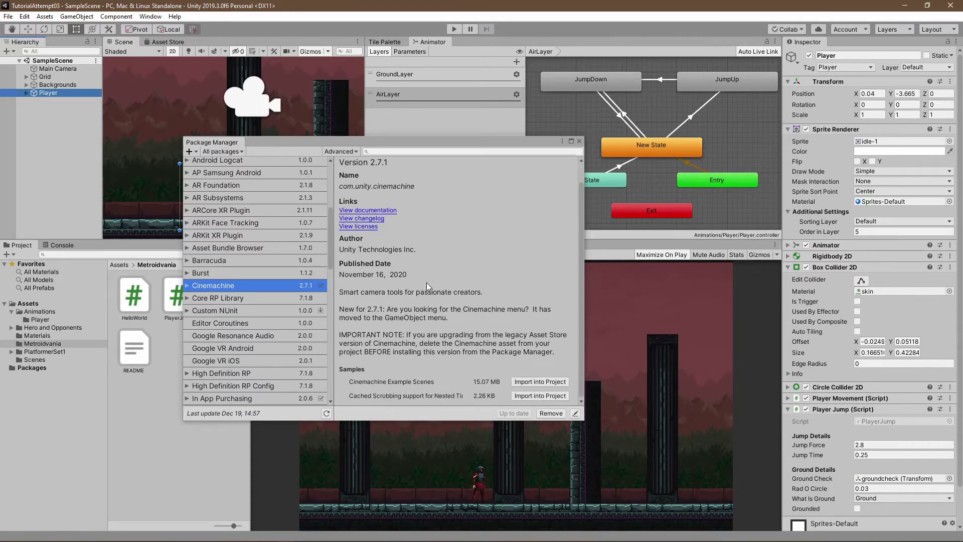
{"action": "scroll", "coordinate": [435, 281], "scroll_direction": "up", "scroll_amount": 1}
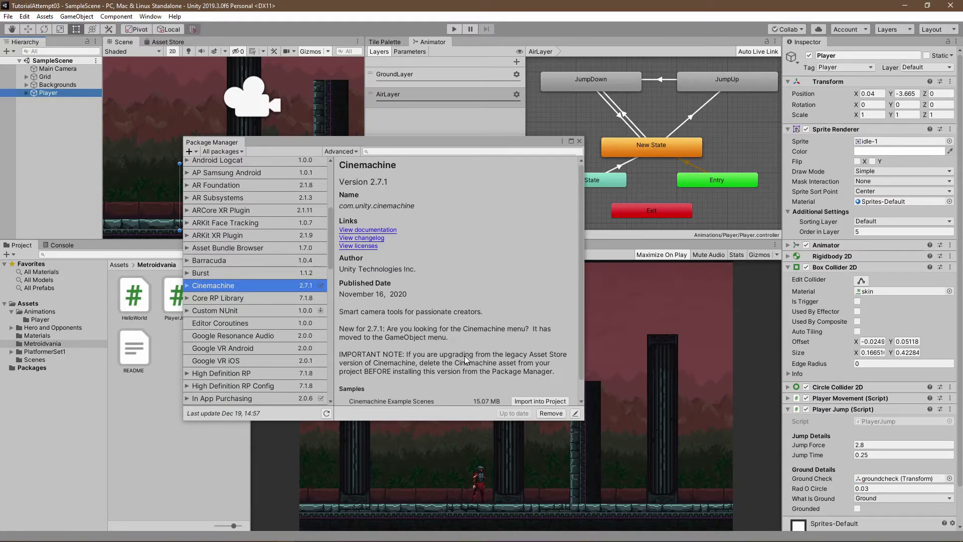
{"action": "scroll", "coordinate": [466, 359], "scroll_direction": "down", "scroll_amount": 1}
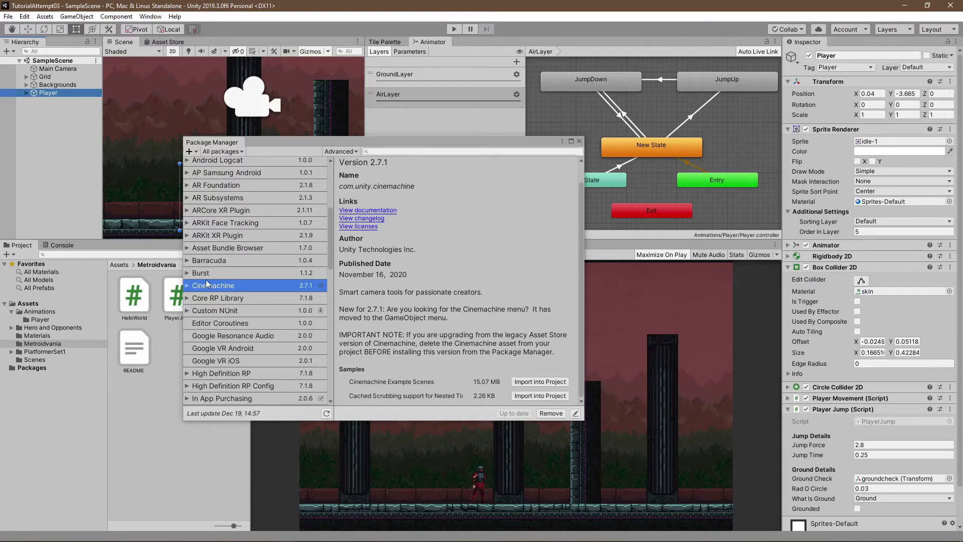
{"action": "scroll", "coordinate": [221, 276], "scroll_direction": "down", "scroll_amount": 3}
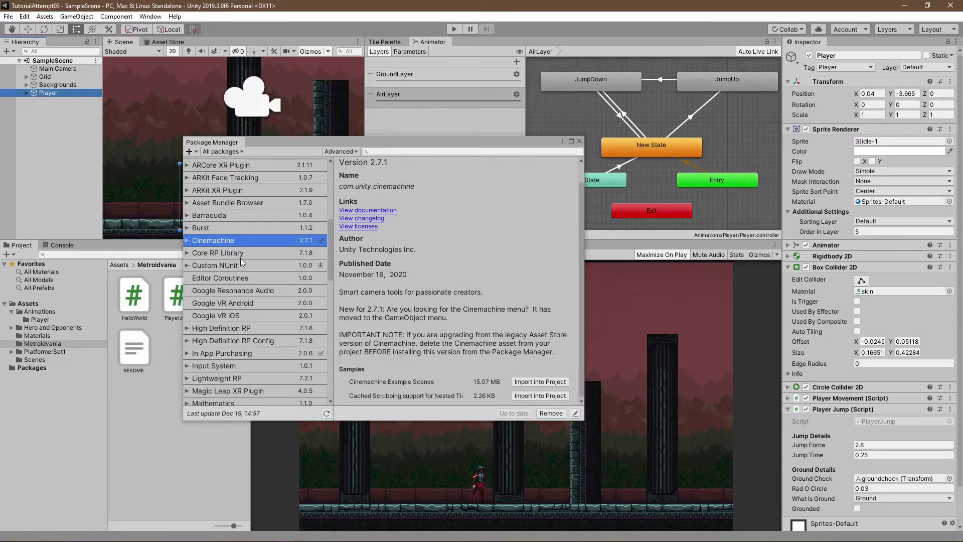
{"action": "scroll", "coordinate": [254, 256], "scroll_direction": "down", "scroll_amount": 8}
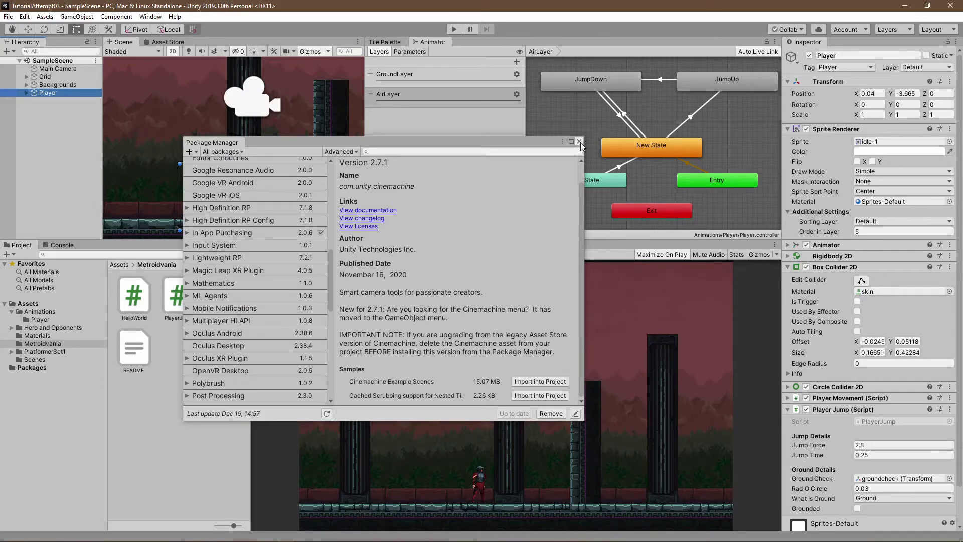
{"action": "scroll", "coordinate": [241, 221], "scroll_direction": "up", "scroll_amount": 6}
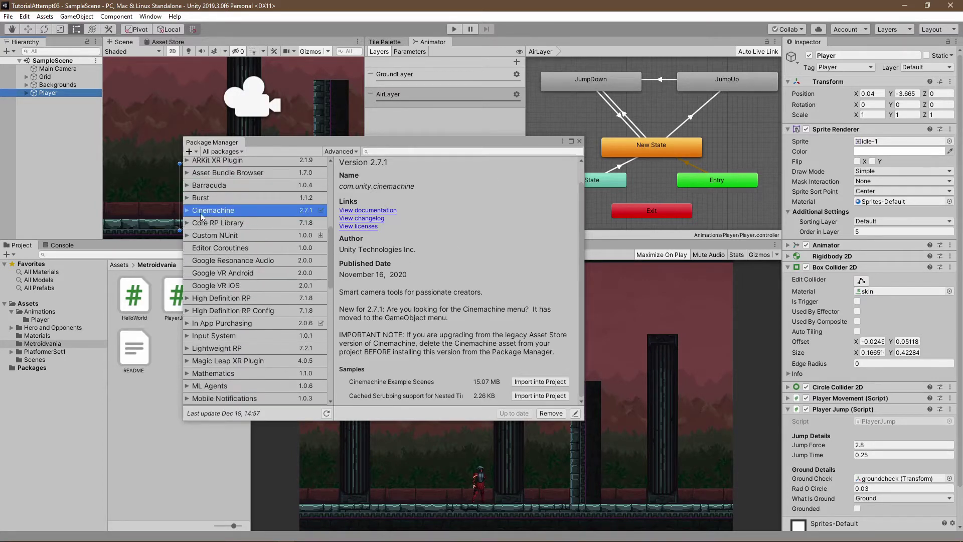
{"action": "left_click", "coordinate": [579, 141]}
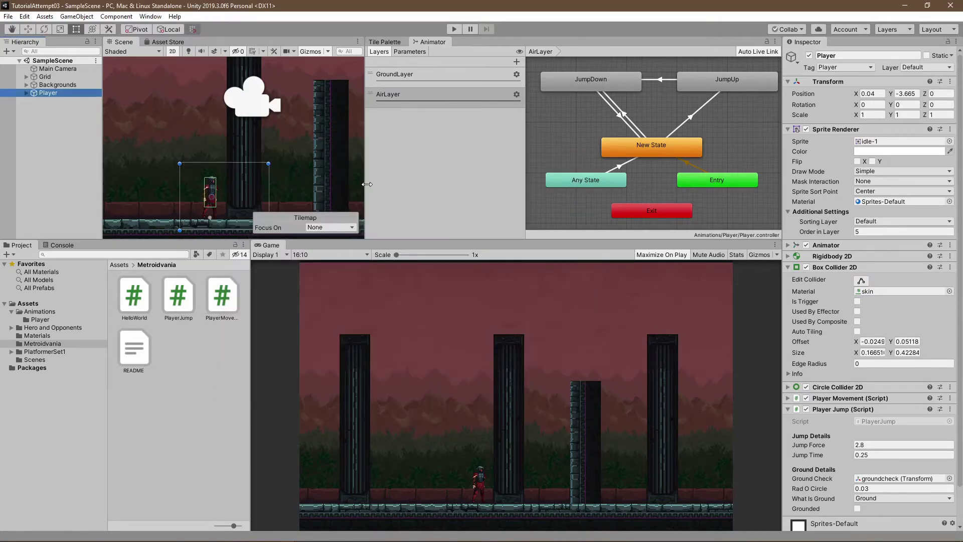
- Add a Cinemachine 2D Camera to SampleScene at the root of the hierarchy
{"action": "left_click", "coordinate": [43, 115]}
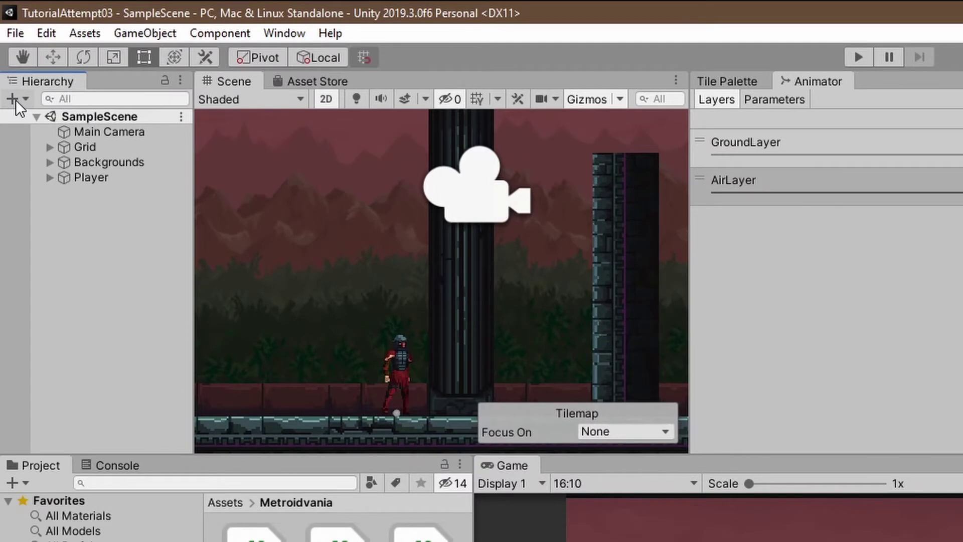
{"action": "left_click", "coordinate": [13, 98]}
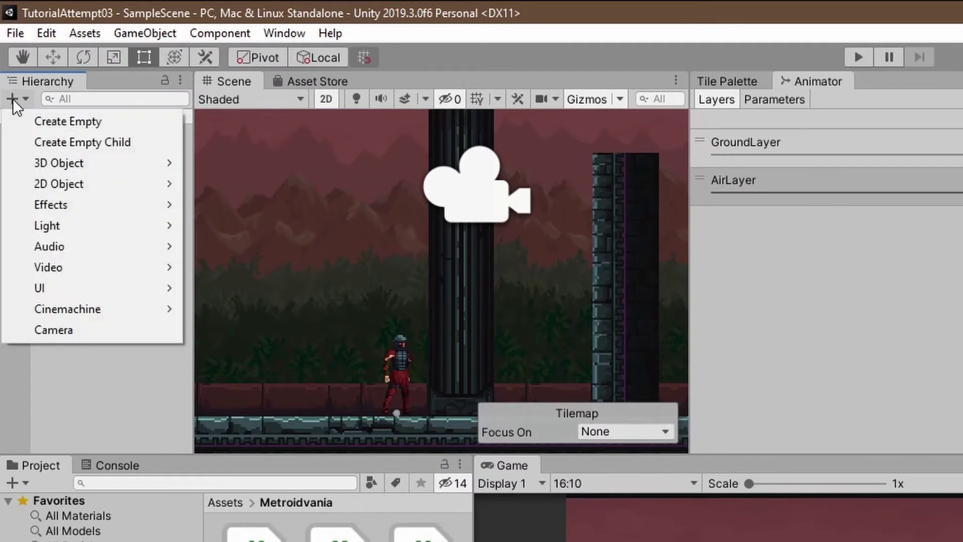
{"action": "left_click", "coordinate": [111, 392]}
{"action": "right_click", "coordinate": [83, 246]}
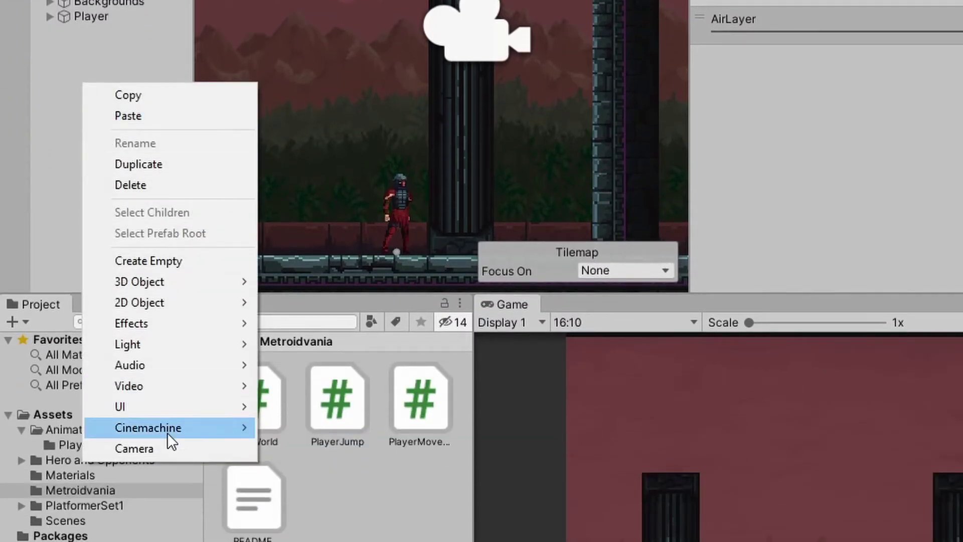
{"action": "mouse_move", "coordinate": [167, 431]}
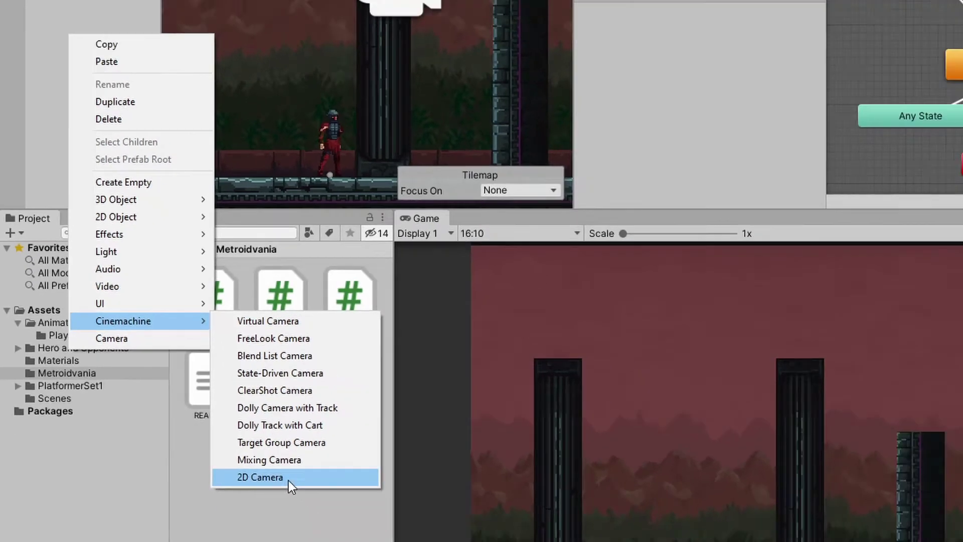
{"action": "left_click", "coordinate": [347, 517]}
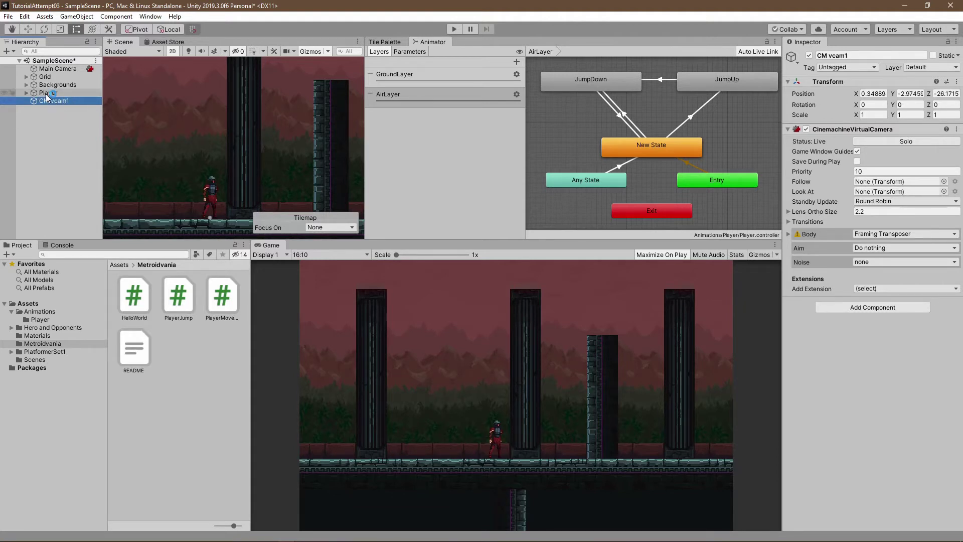
- Assign the Player object as the Follow target of CM vcam1 and look it up in the transform picker
{"action": "left_click_drag", "start_coordinate": [44, 93], "coordinate": [856, 177]}
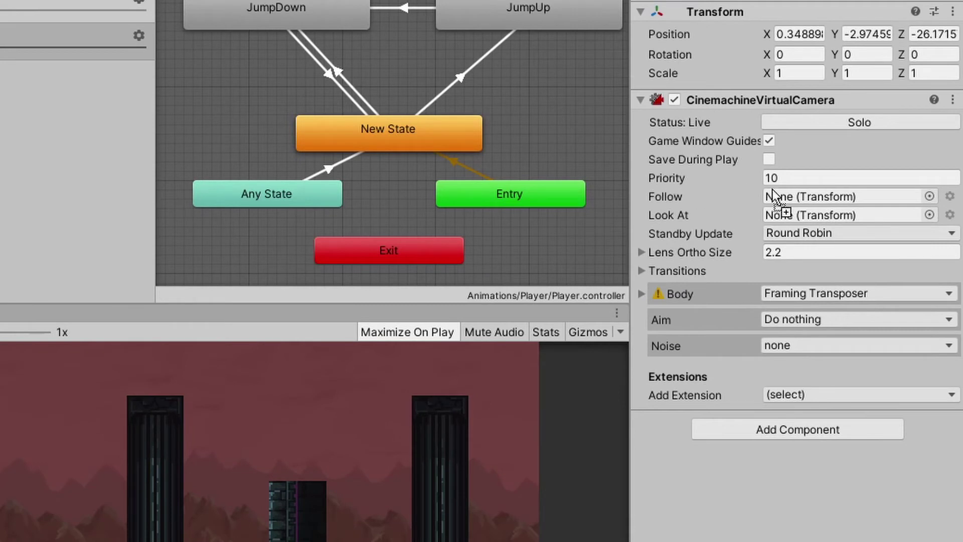
{"action": "left_click_drag", "start_coordinate": [773, 190], "coordinate": [813, 196]}
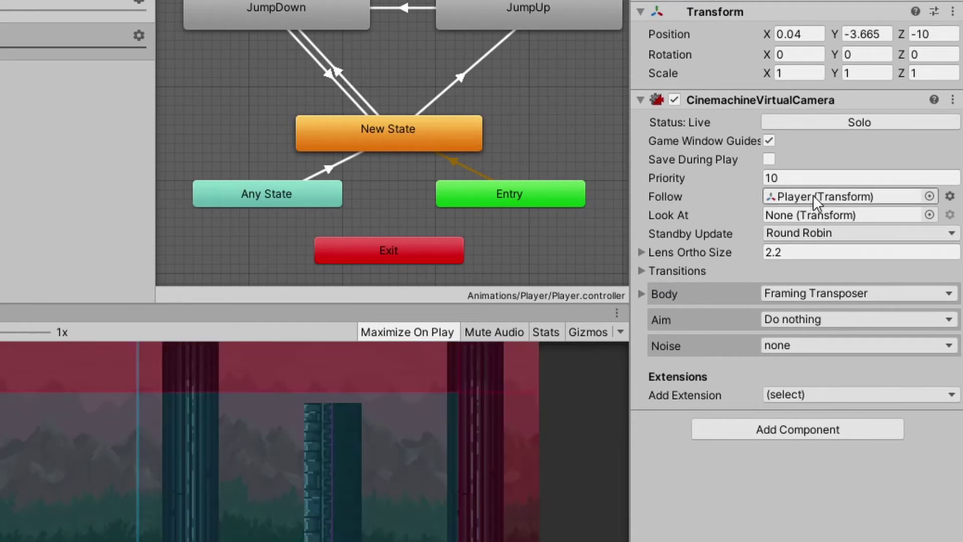
{"action": "left_click", "coordinate": [929, 195]}
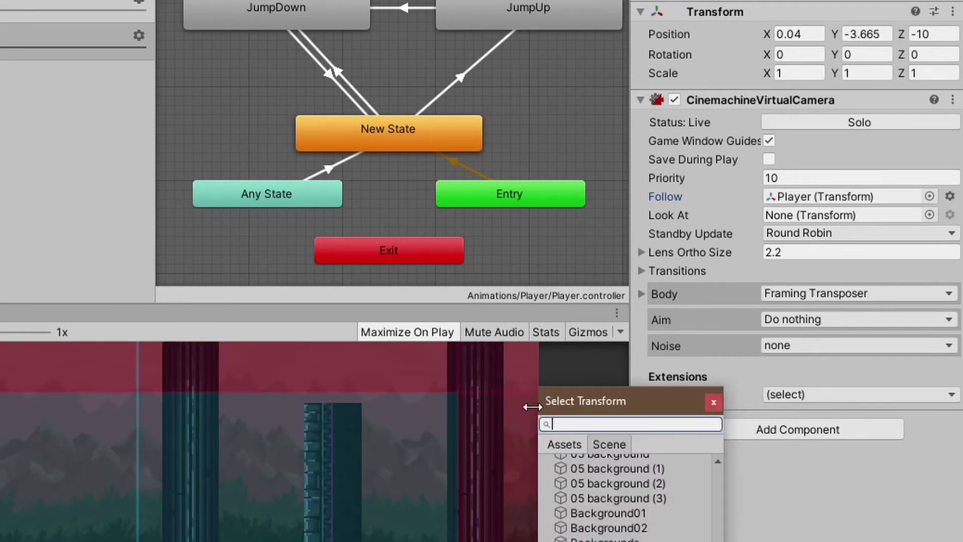
{"action": "type", "text": "player"}
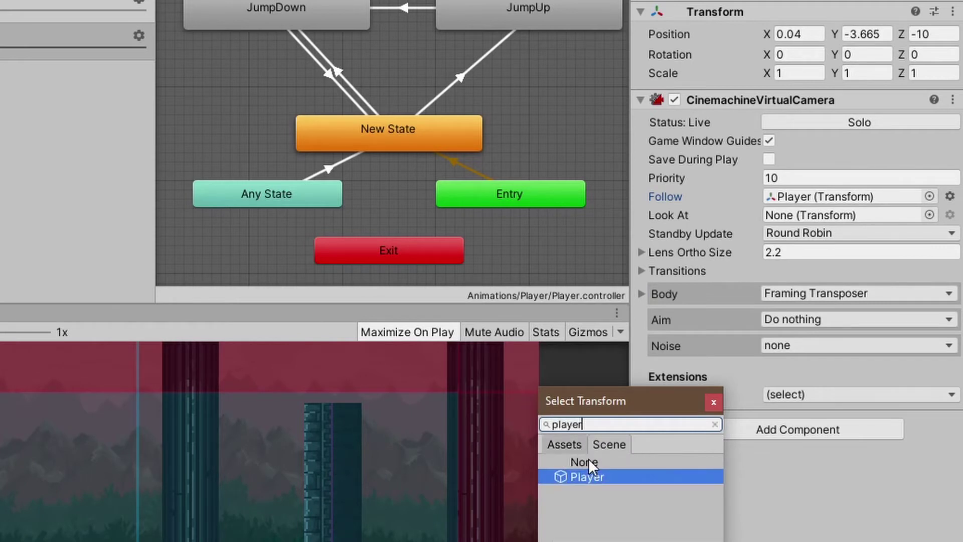
{"action": "left_click", "coordinate": [713, 402]}
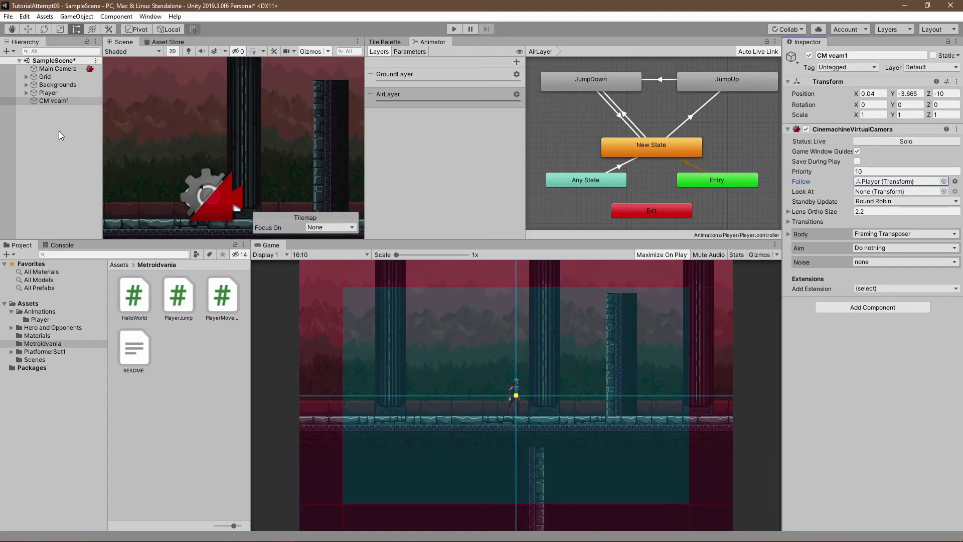
- Play the scene, run the character back and forth to examine how the camera follows, and stop play mode
{"action": "left_click", "coordinate": [58, 131]}
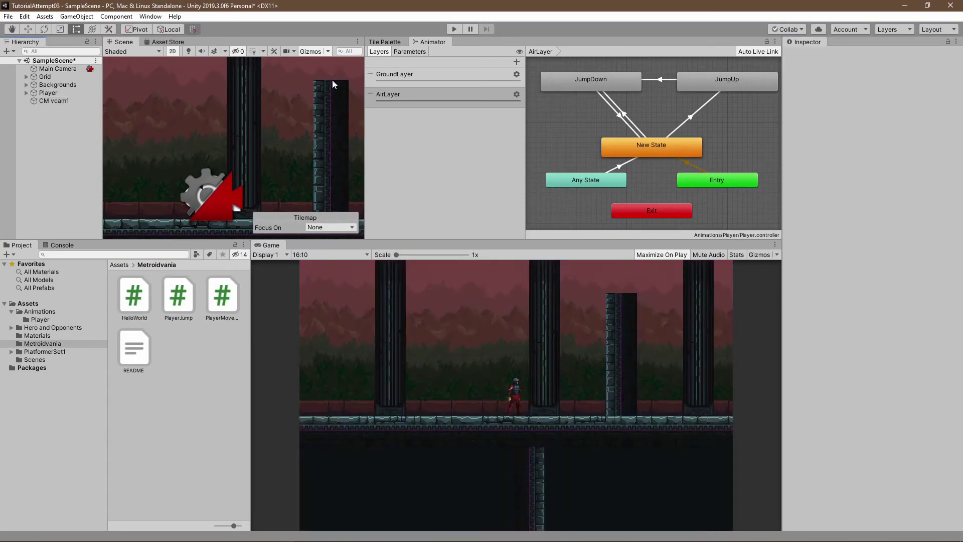
{"action": "left_click", "coordinate": [454, 29]}
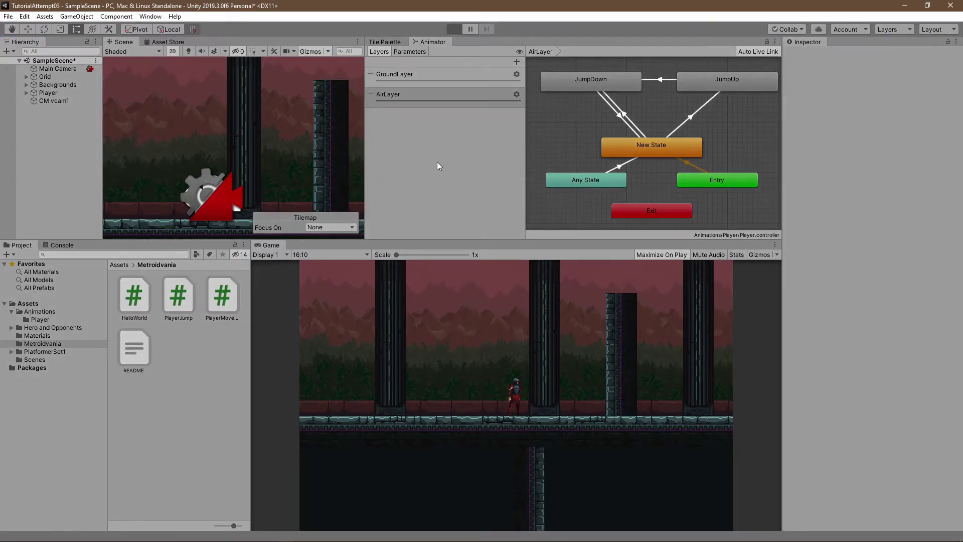
{"action": "key", "text": "a"}
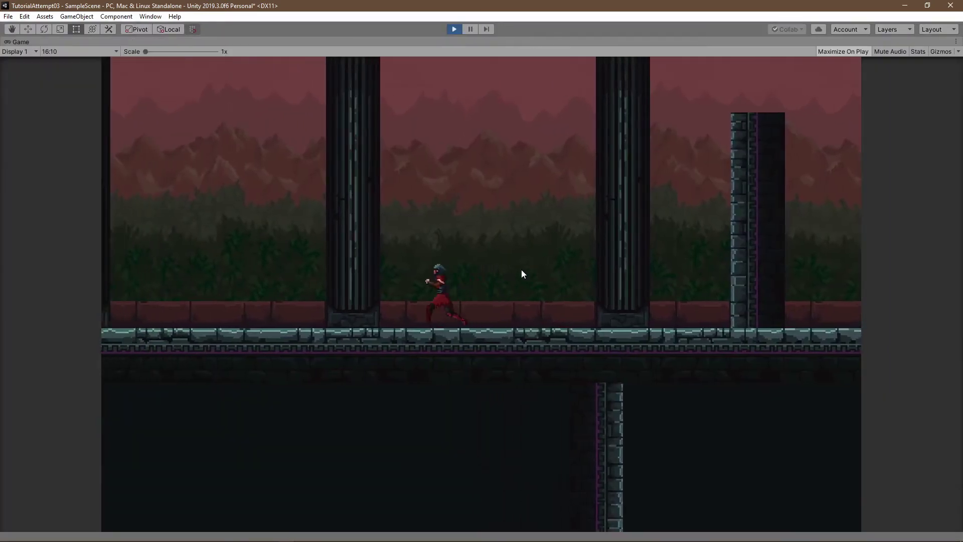
{"action": "key", "text": "Right"}
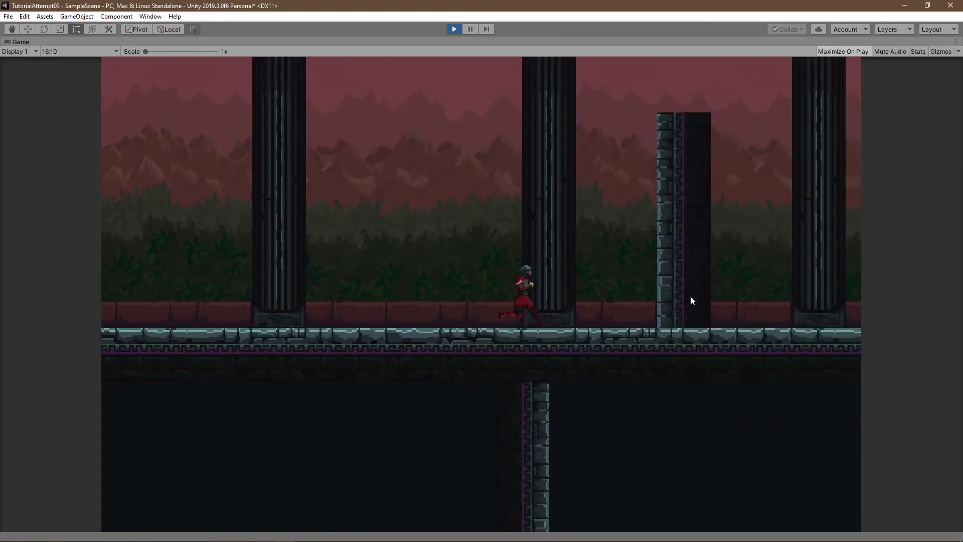
{"action": "key", "text": "a"}
{"action": "key", "text": "d"}
{"action": "key", "text": "a"}
{"action": "key", "text": "d"}
{"action": "key", "text": "a"}
{"action": "key", "text": "d"}
{"action": "key", "text": "a"}
{"action": "key", "text": "d"}
{"action": "key", "text": "a"}
{"action": "key", "text": "d"}
{"action": "key", "text": "a"}
{"action": "key", "text": "d"}
{"action": "key", "text": "a"}
{"action": "key", "text": "Right"}
{"action": "key", "text": "Left"}
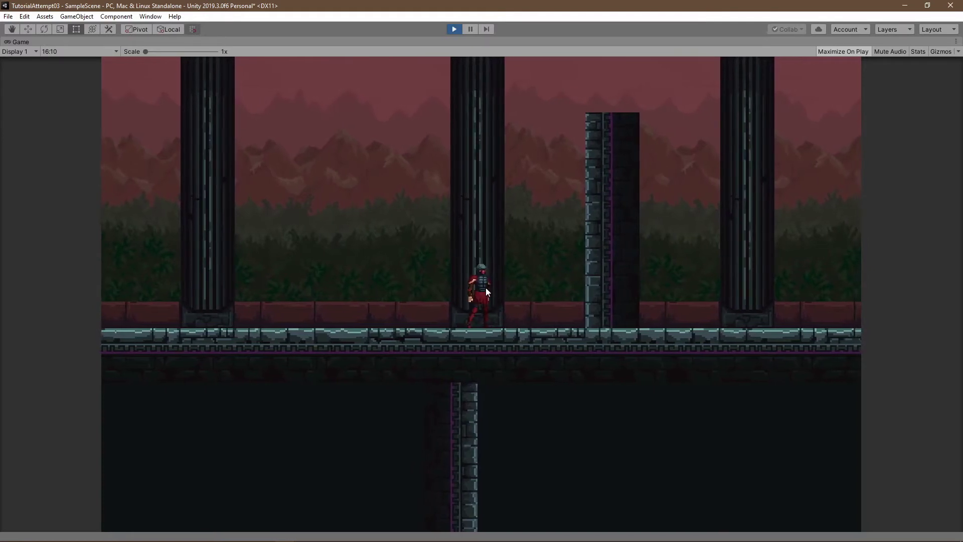
{"action": "key", "text": "Left"}
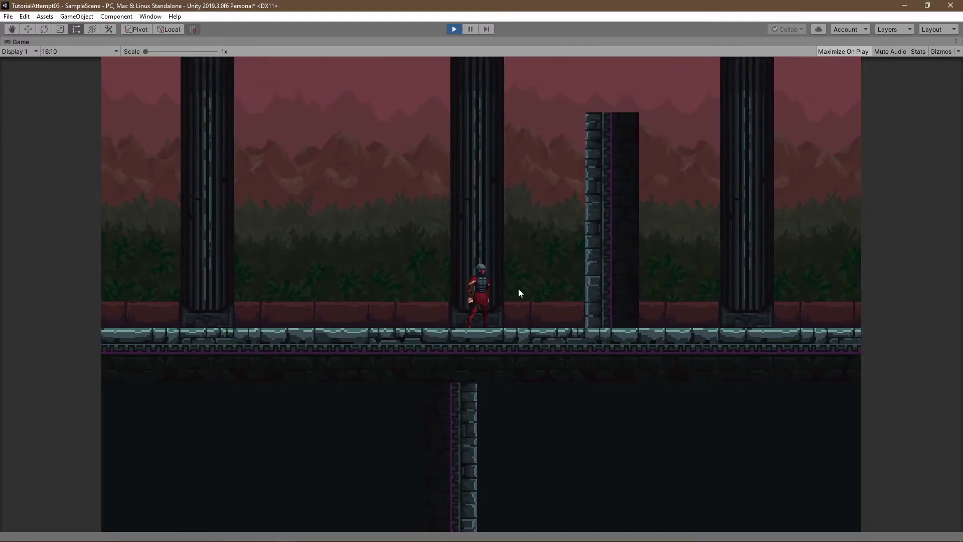
{"action": "key", "text": "Left"}
{"action": "key", "text": "ctrl+p"}
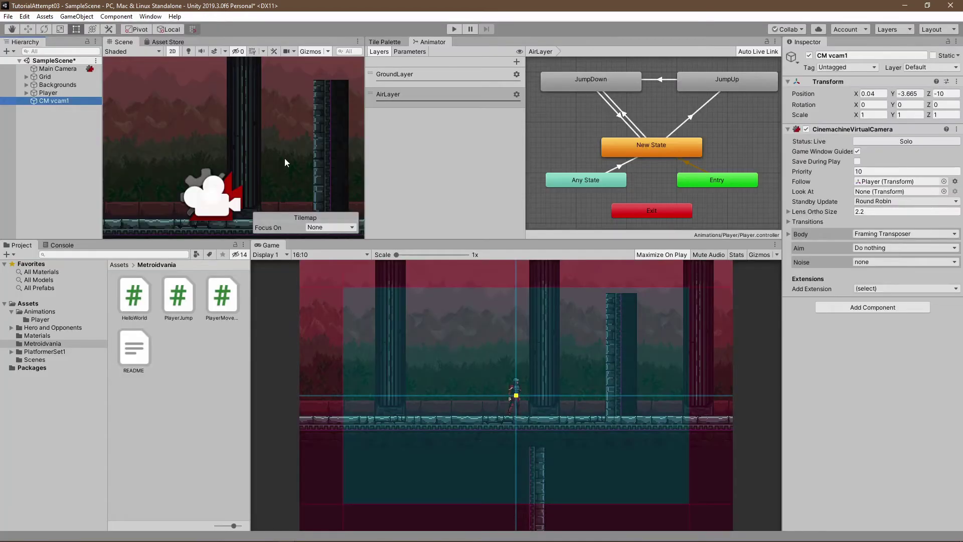
- Expand the Body settings of CM vcam1, try Unlimited Soft Zone, and set Soft Zone Width to 0.15 and Height to 0.11
{"action": "left_click", "coordinate": [789, 235]}
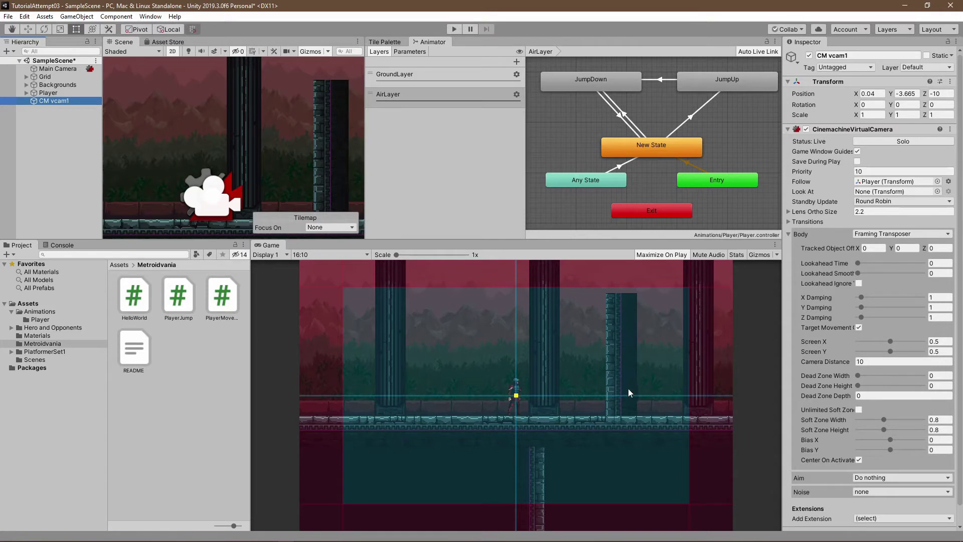
{"action": "left_click", "coordinate": [858, 409]}
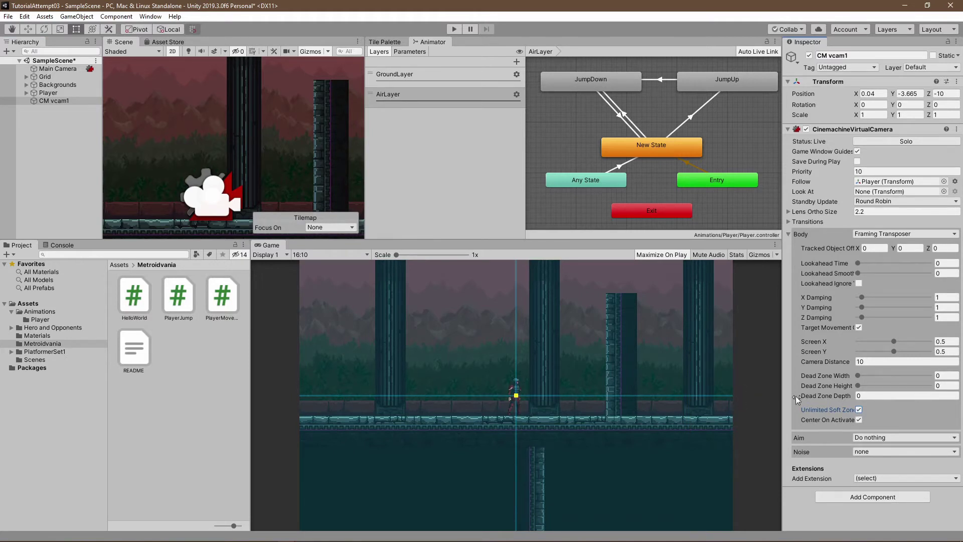
{"action": "left_click", "coordinate": [859, 410]}
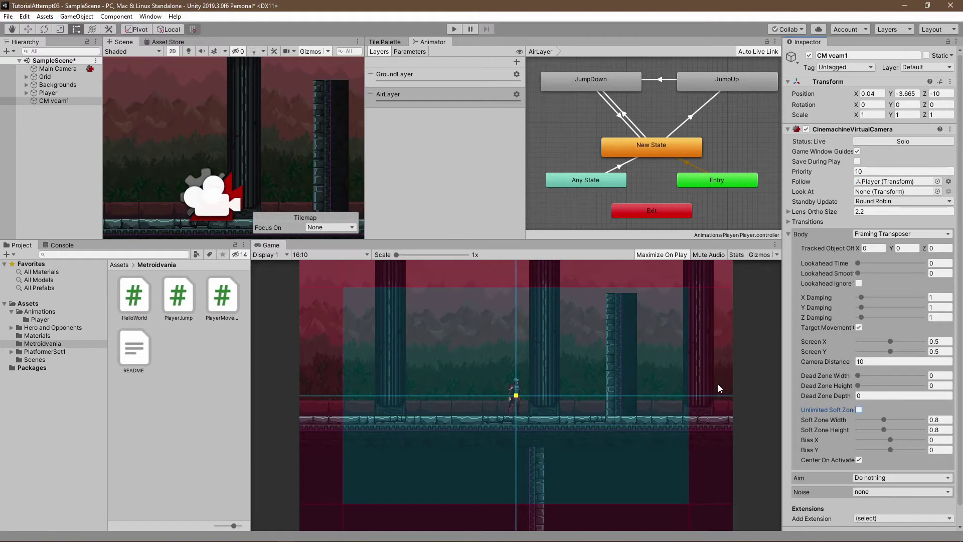
{"action": "left_click_drag", "start_coordinate": [883, 420], "coordinate": [861, 430]}
- Play-test the reduced soft zone by running the character in both directions, and stop play mode
{"action": "left_click", "coordinate": [453, 29]}
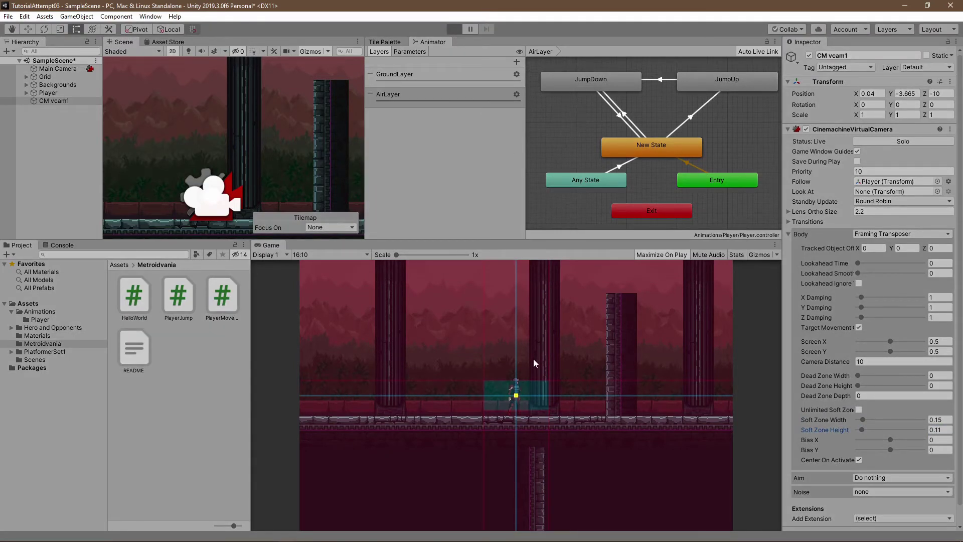
{"action": "key", "text": "d"}
{"action": "key", "text": "a"}
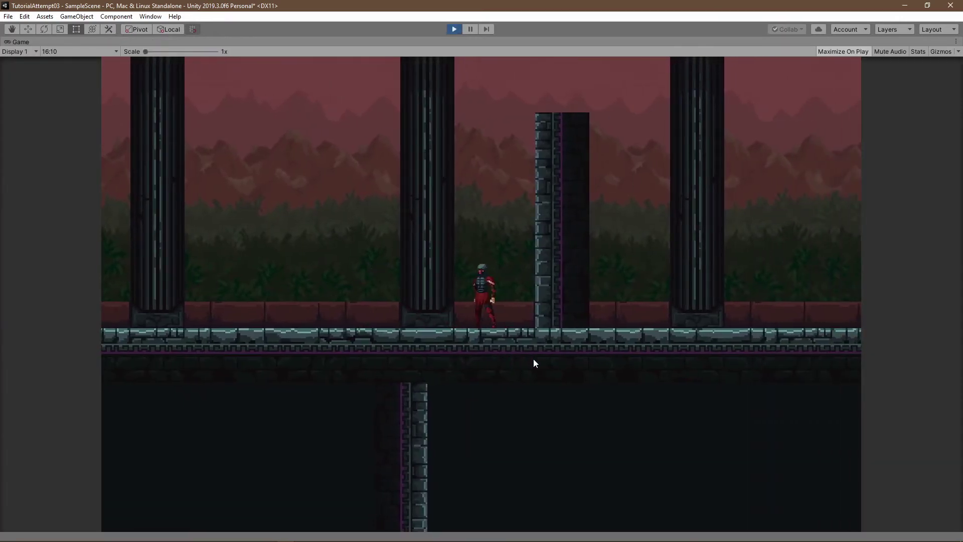
{"action": "key", "text": "a"}
{"action": "key", "text": "d"}
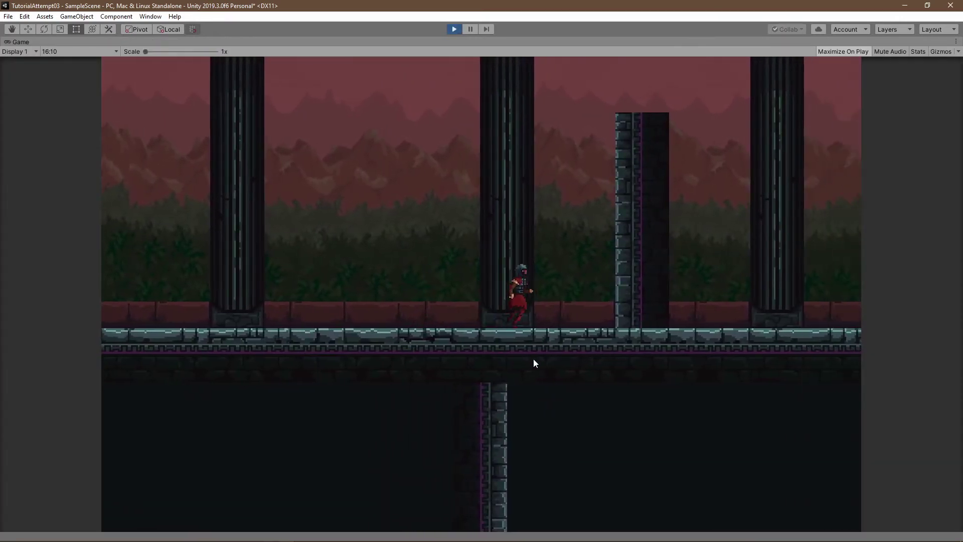
{"action": "key", "text": "a"}
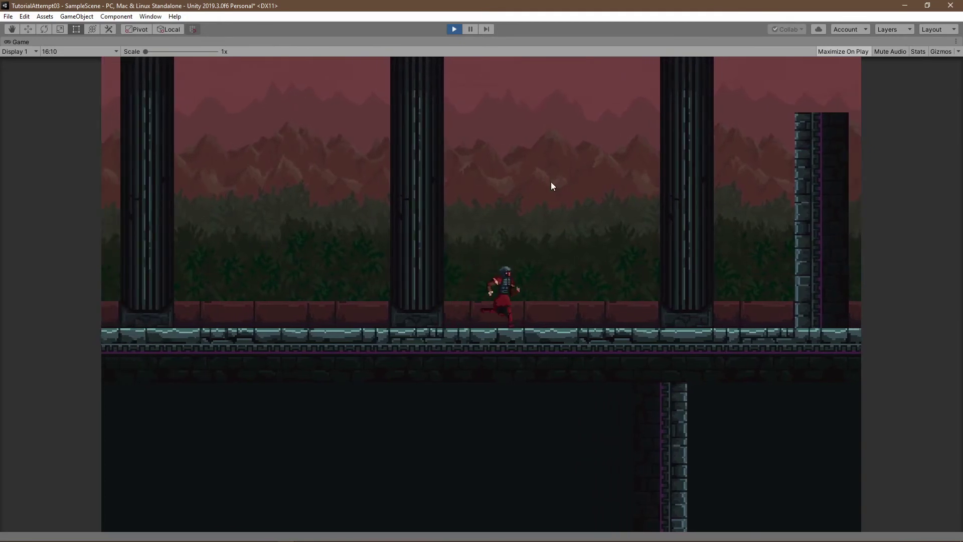
{"action": "left_click", "coordinate": [454, 29]}
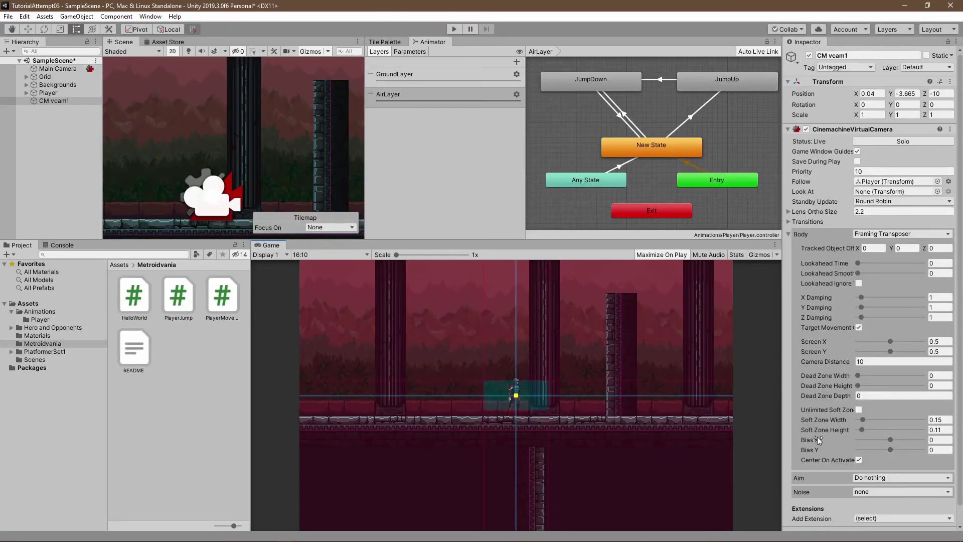
- Enable Unlimited Soft Zone in the Body settings of CM vcam1
{"action": "left_click", "coordinate": [858, 409]}
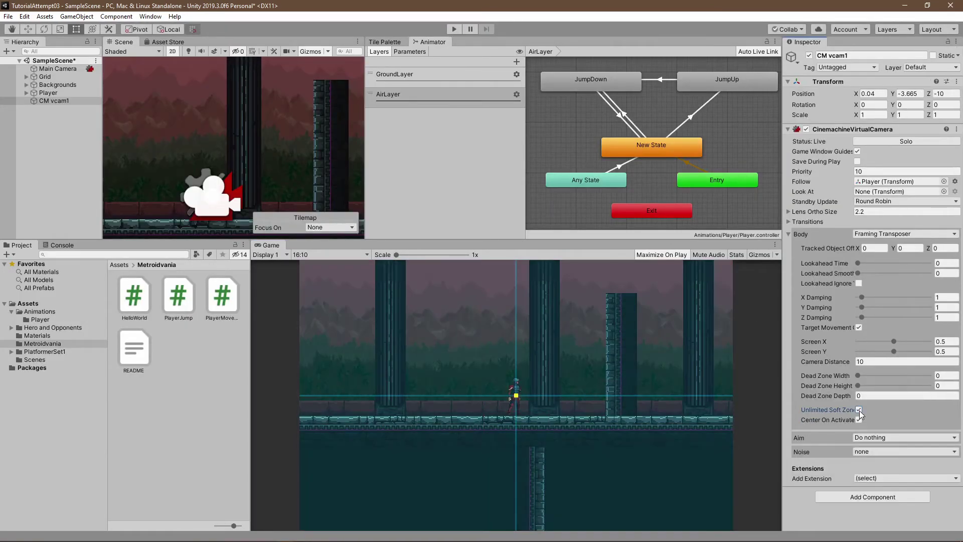
- Play-test the unlimited soft zone by running the character in both directions, and stop play mode
{"action": "left_click", "coordinate": [458, 29]}
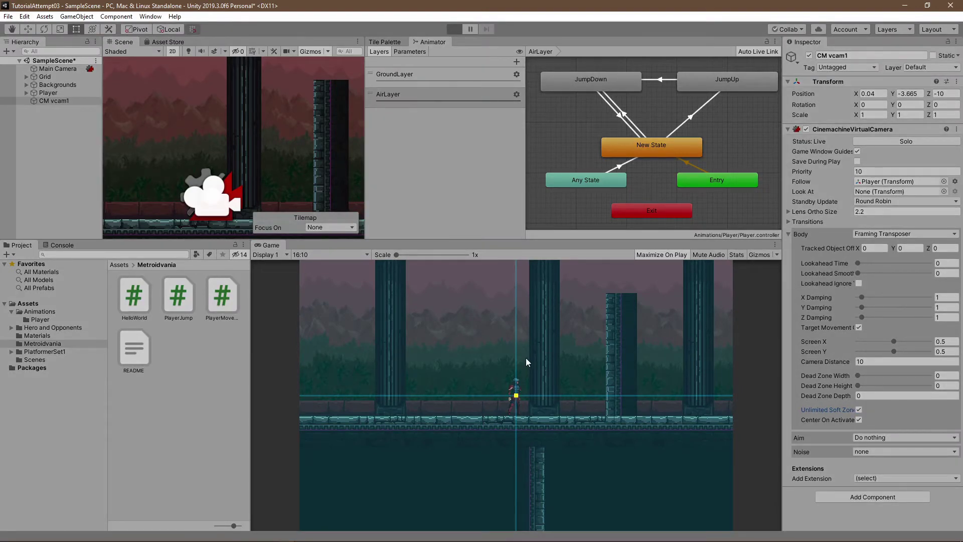
{"action": "key", "text": "a"}
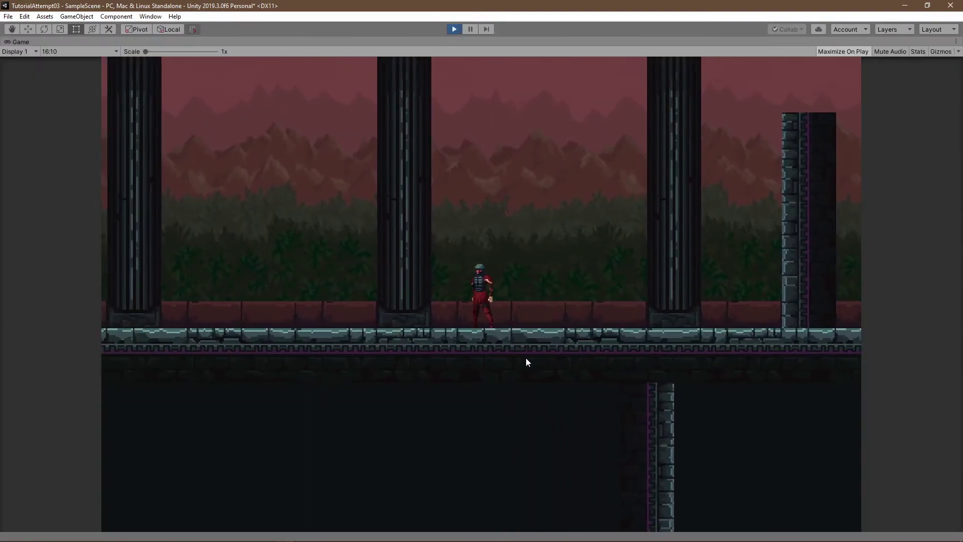
{"action": "key", "text": "Right"}
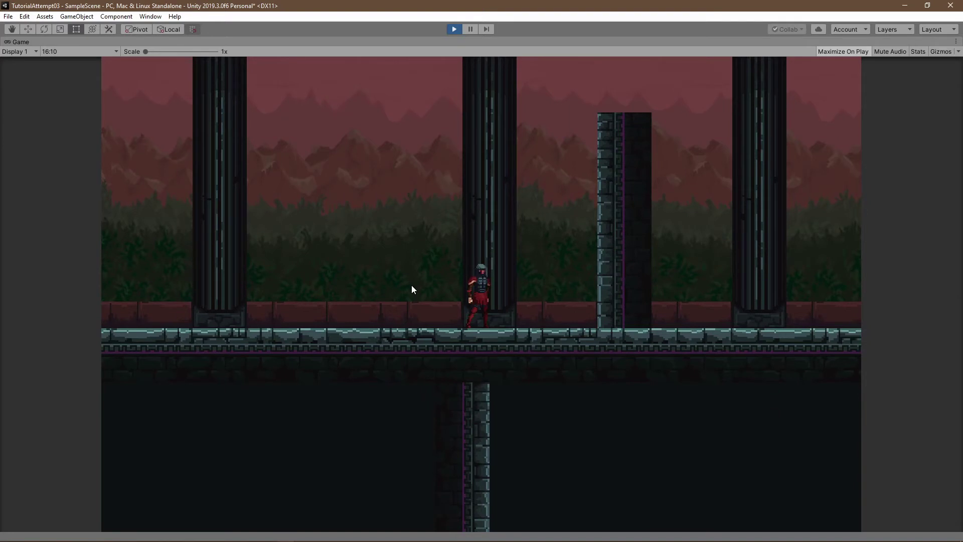
{"action": "left_click", "coordinate": [454, 29]}
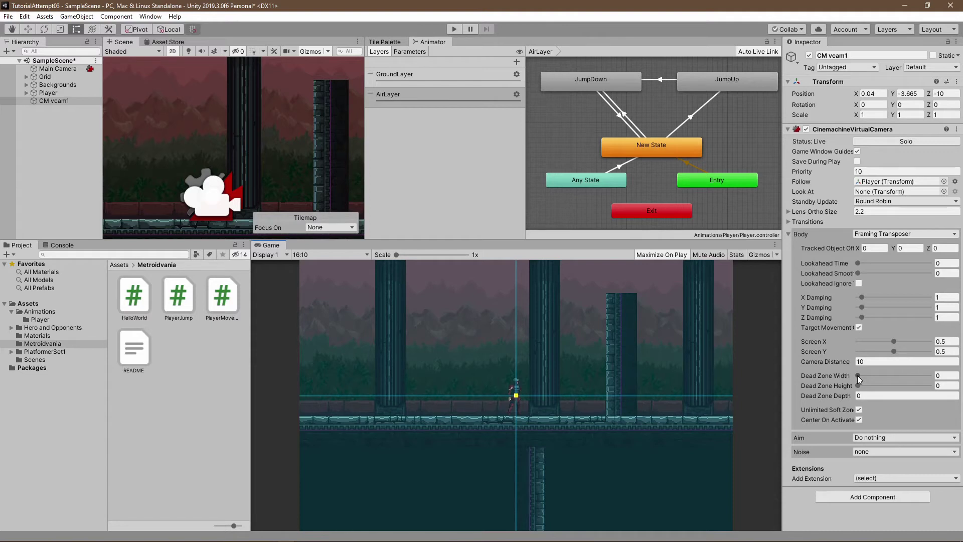
- Try Dead Zone Width 0.37 and Height 0.35 on CM vcam1 in a play-test, running the character back and forth before stopping
{"action": "mouse_move", "coordinate": [857, 374]}
{"action": "left_mouse_down"}
{"action": "mouse_move", "coordinate": [859, 389]}
{"action": "mouse_move", "coordinate": [871, 375]}
{"action": "left_mouse_up"}
{"action": "left_click", "coordinate": [453, 28]}
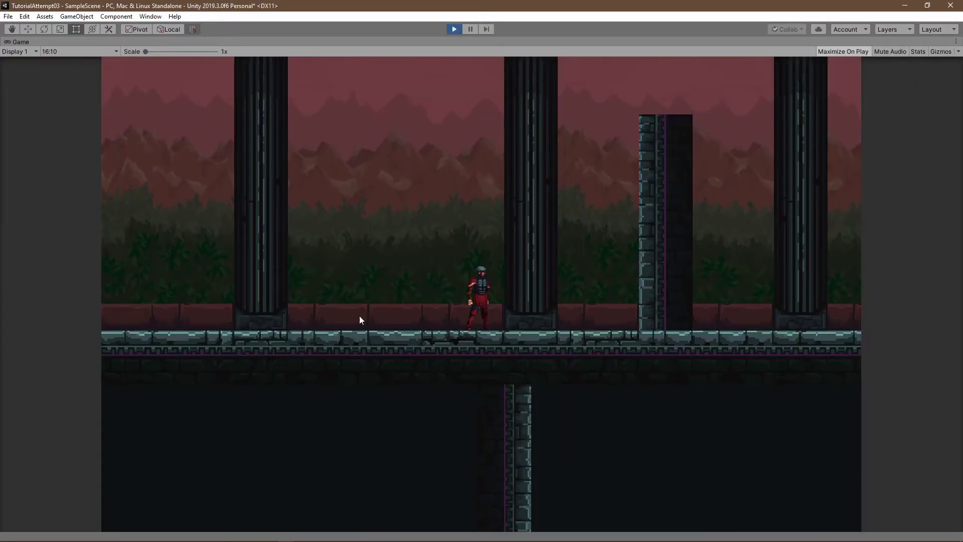
{"action": "key", "text": "Left"}
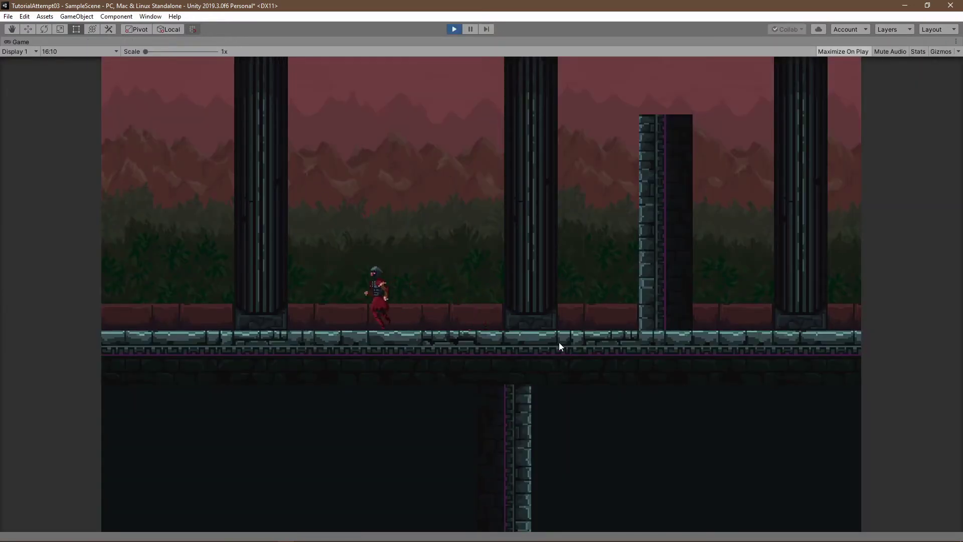
{"action": "key", "text": "Left"}
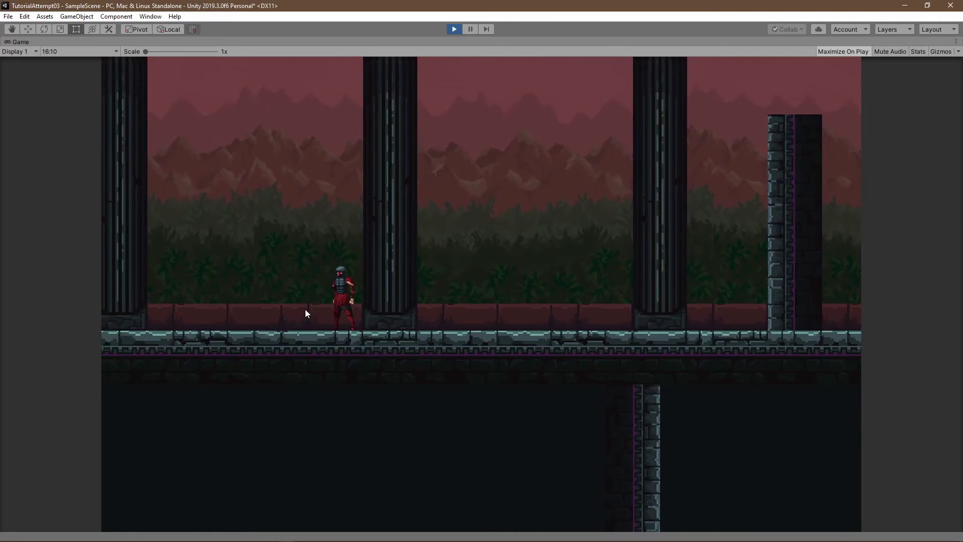
{"action": "key", "text": "Right"}
{"action": "key", "text": "Right"}
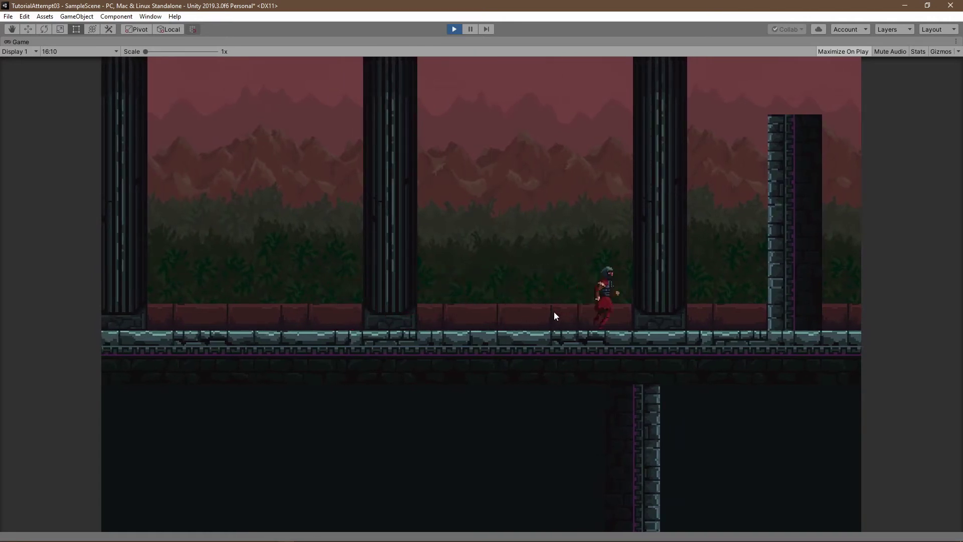
{"action": "key", "text": "Left"}
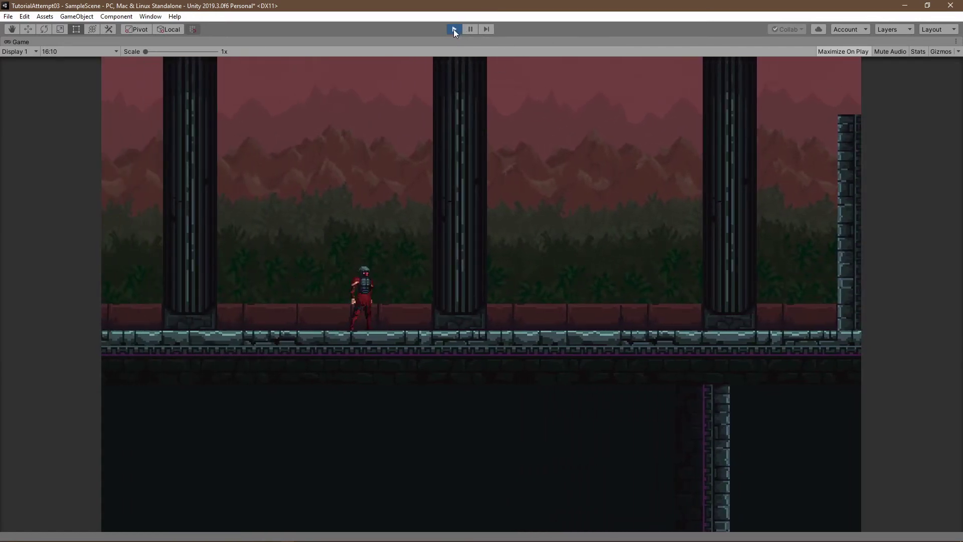
{"action": "key", "text": "Left"}
{"action": "key", "text": "Right"}
{"action": "key", "text": "Left"}
{"action": "key", "text": "Right"}
{"action": "key", "text": "Left"}
{"action": "key", "text": "Right"}
{"action": "key", "text": "Left"}
{"action": "key", "text": "Right"}
{"action": "key", "text": "Left"}
{"action": "key", "text": "Right"}
{"action": "key", "text": "Left"}
{"action": "key", "text": "Left"}
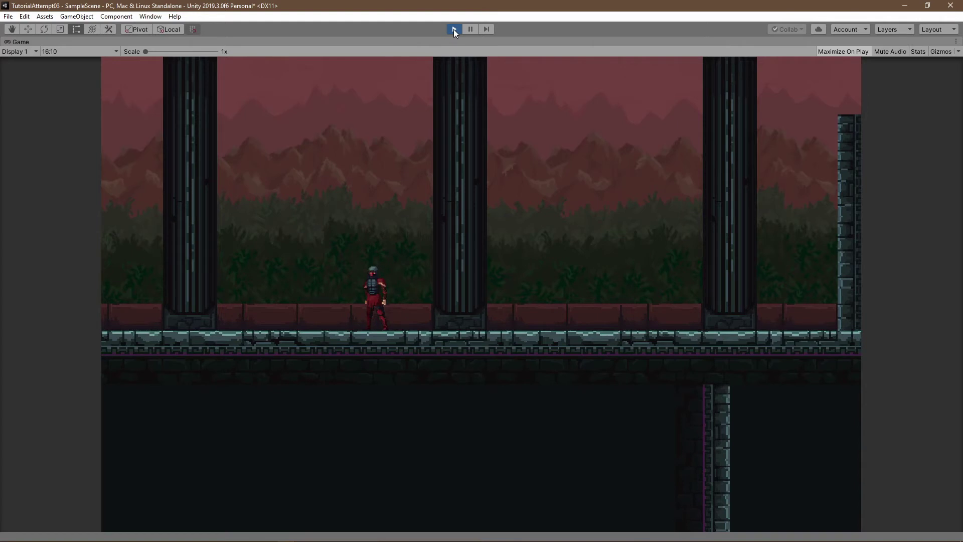
{"action": "left_click", "coordinate": [454, 29]}
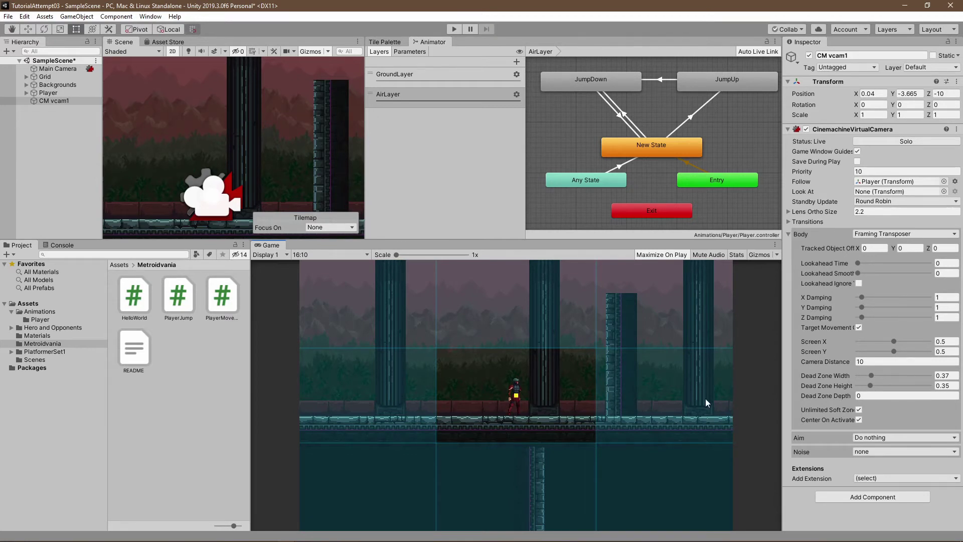
- Set both Dead Zone Width and Dead Zone Height of CM vcam1 to 0.15
{"action": "left_click", "coordinate": [948, 376]}
{"action": "double_click", "coordinate": [948, 376]}
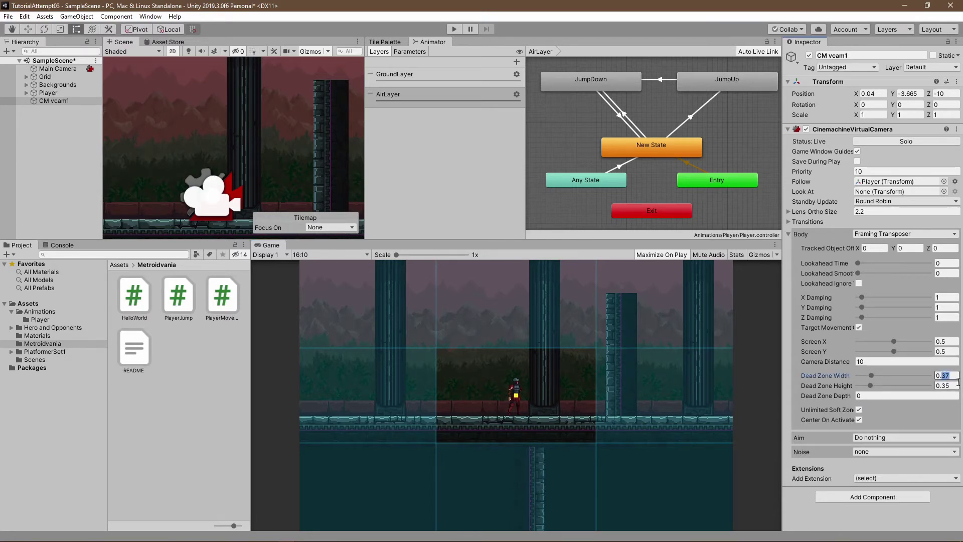
{"action": "type", "text": "0.15"}
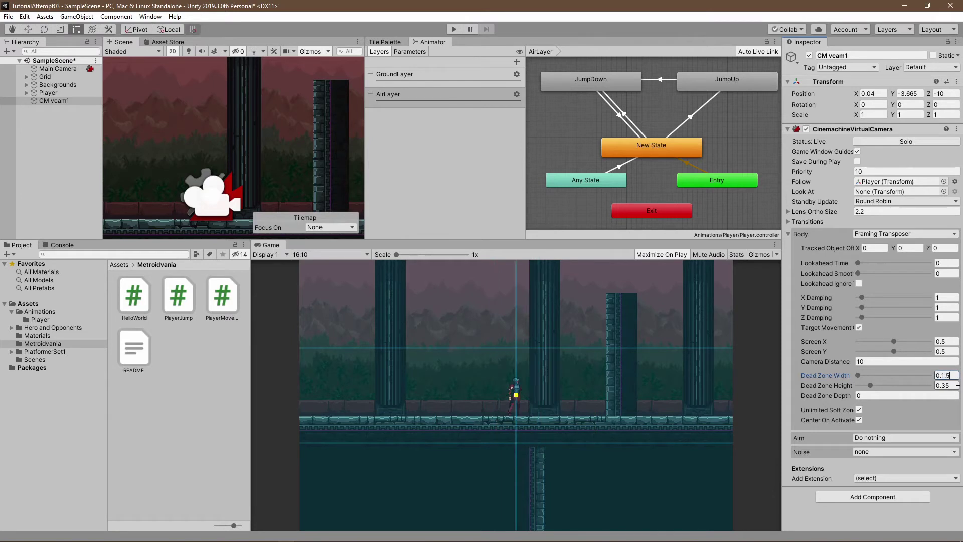
{"action": "key", "text": "Return"}
{"action": "left_click", "coordinate": [954, 386]}
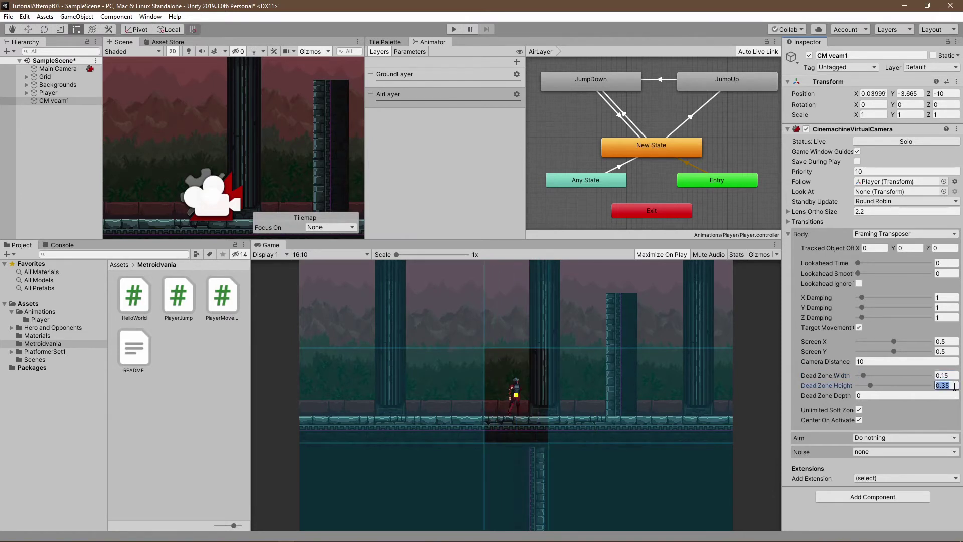
{"action": "type", "text": ".15"}
{"action": "key", "text": "Return"}
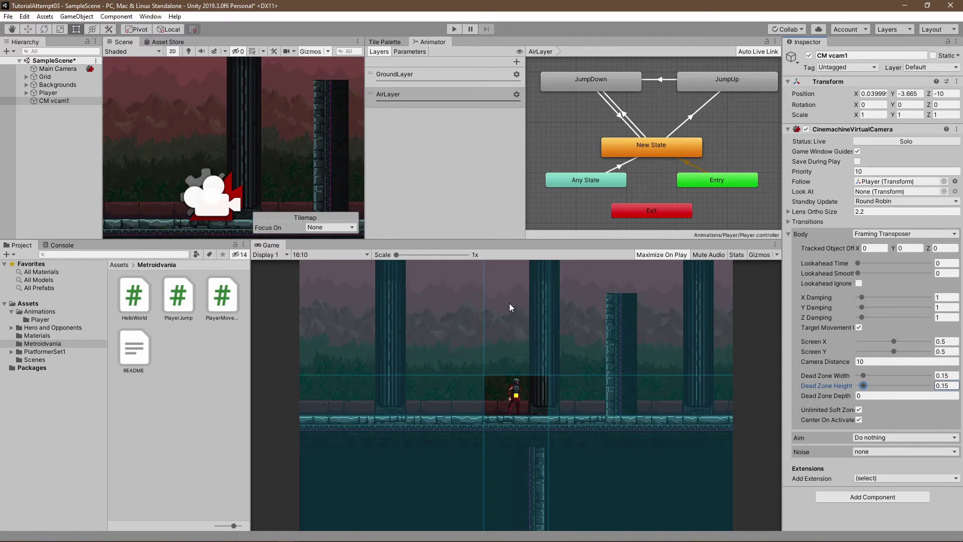
- Play-test the smaller dead zone by running the character both ways and jumping, and stop play mode
{"action": "key", "text": "ctrl+p"}
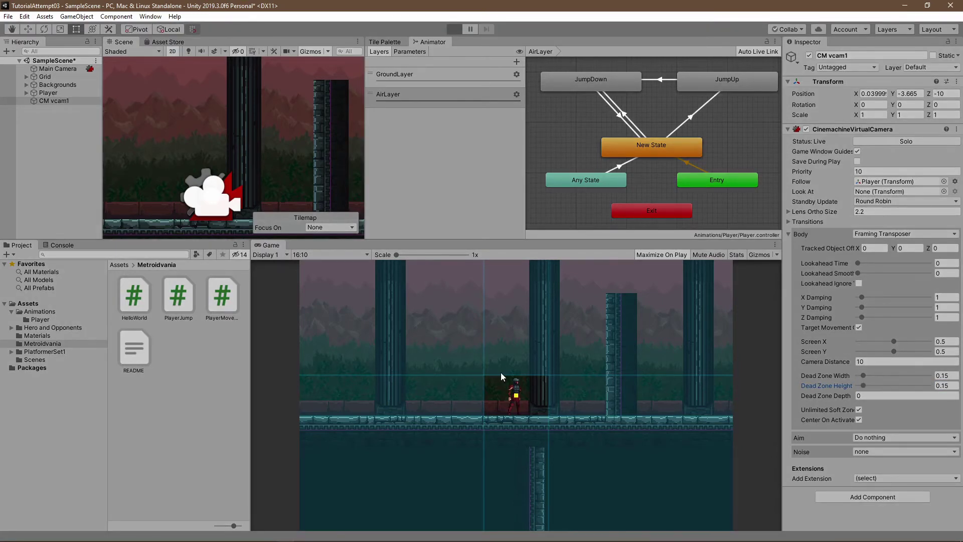
{"action": "key", "text": "a"}
{"action": "key", "text": "Right"}
{"action": "key", "text": "Left"}
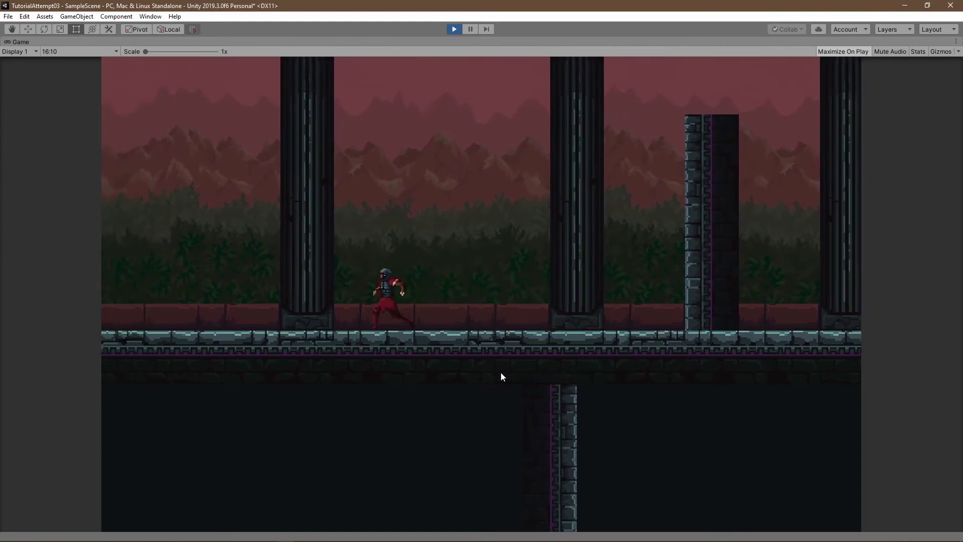
{"action": "key", "text": "a"}
{"action": "key", "text": "Right"}
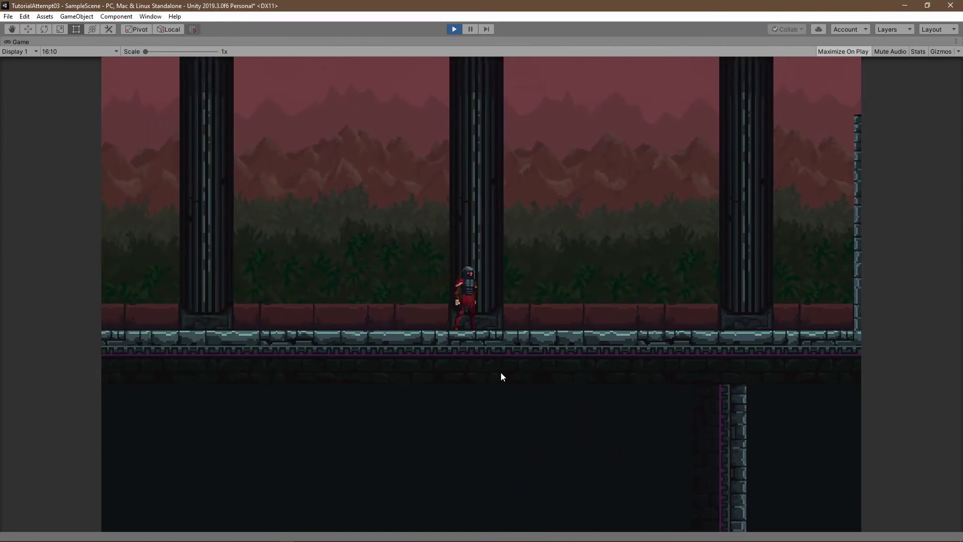
{"action": "key", "text": "Left"}
{"action": "key", "text": "Right"}
{"action": "key", "text": "Left"}
{"action": "key", "text": "space"}
{"action": "key", "text": "Right"}
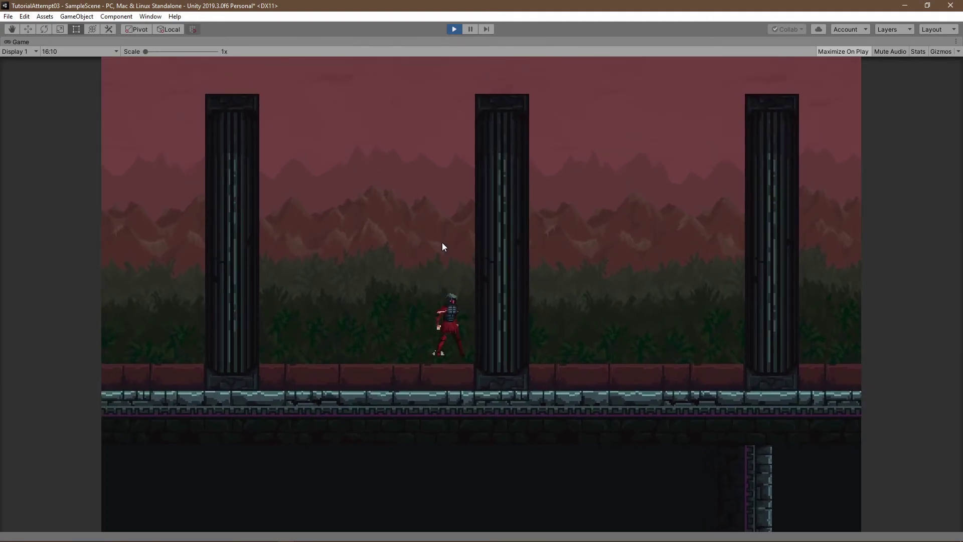
{"action": "key", "text": "space"}
{"action": "key", "text": "space"}
{"action": "key", "text": "Right"}
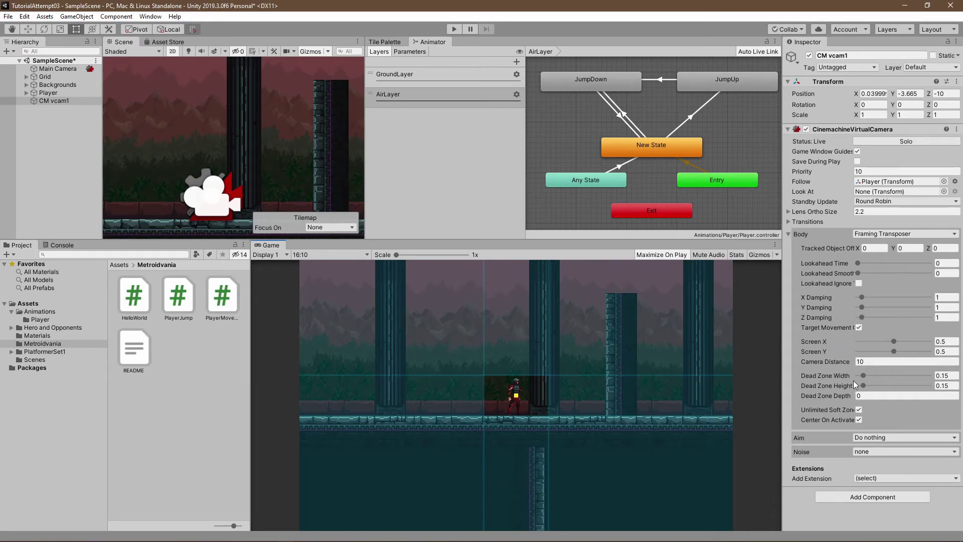
- Try reducing the Camera Distance of CM vcam1 to 0.01, and restore it to 10
{"action": "left_click", "coordinate": [866, 362]}
{"action": "left_click", "coordinate": [853, 361]}
{"action": "left_click_drag", "start_coordinate": [841, 361], "coordinate": [940, 387]}
{"action": "left_click_drag", "start_coordinate": [836, 360], "coordinate": [823, 359]}
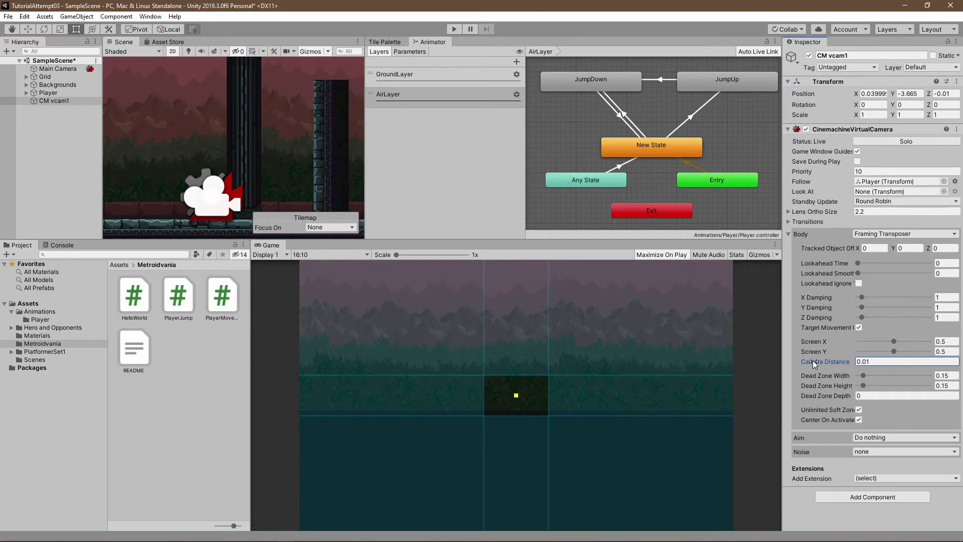
{"action": "left_click_drag", "start_coordinate": [812, 361], "coordinate": [877, 361]}
{"action": "type", "text": "10"}
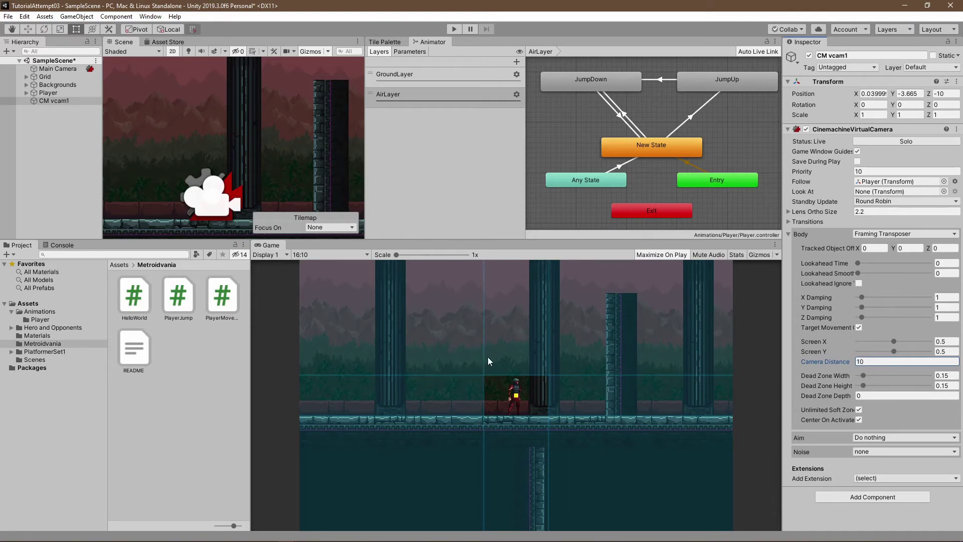
- Examine the Z position and Order in Layer of the Player and of the first 02 background sprite under FarMountains
{"action": "left_click", "coordinate": [48, 92]}
{"action": "left_click", "coordinate": [858, 232]}
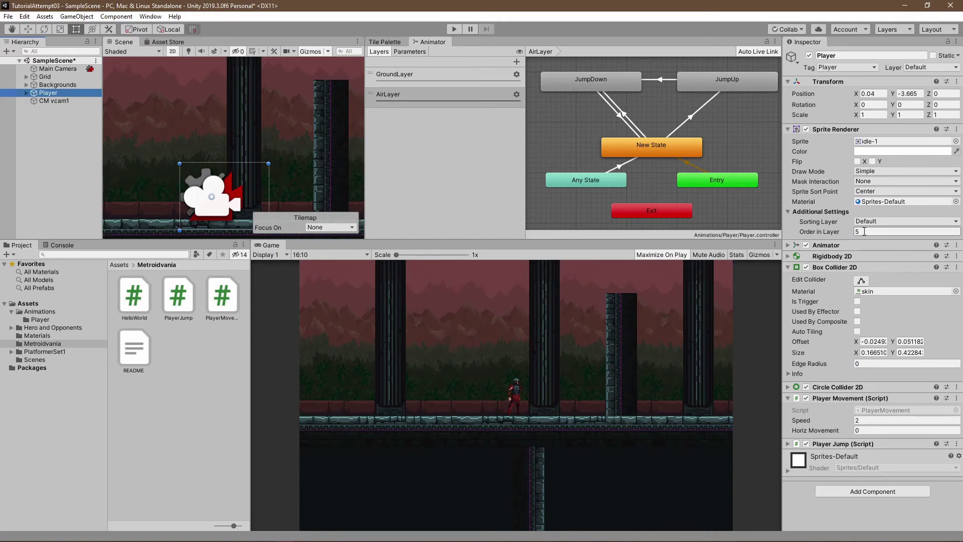
{"action": "key", "text": "Return"}
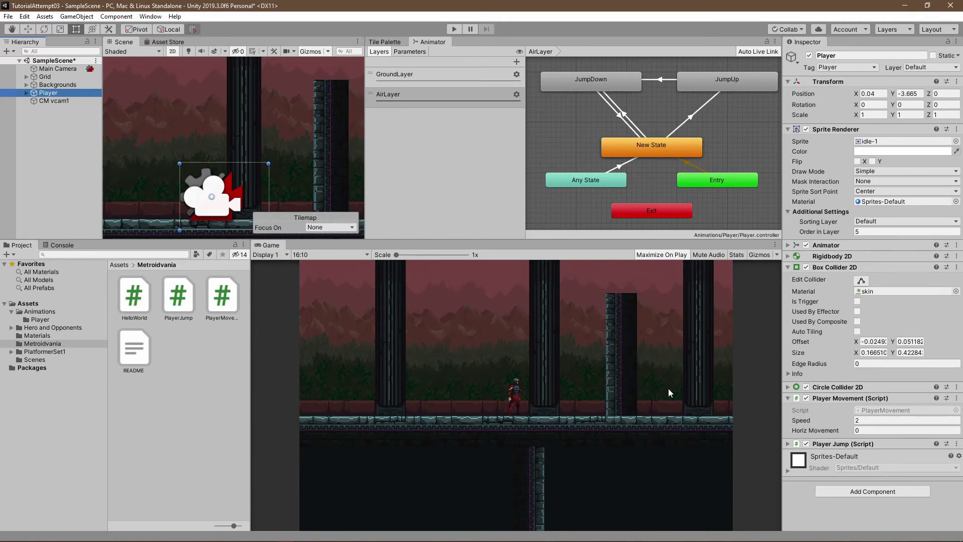
{"action": "left_click", "coordinate": [50, 85]}
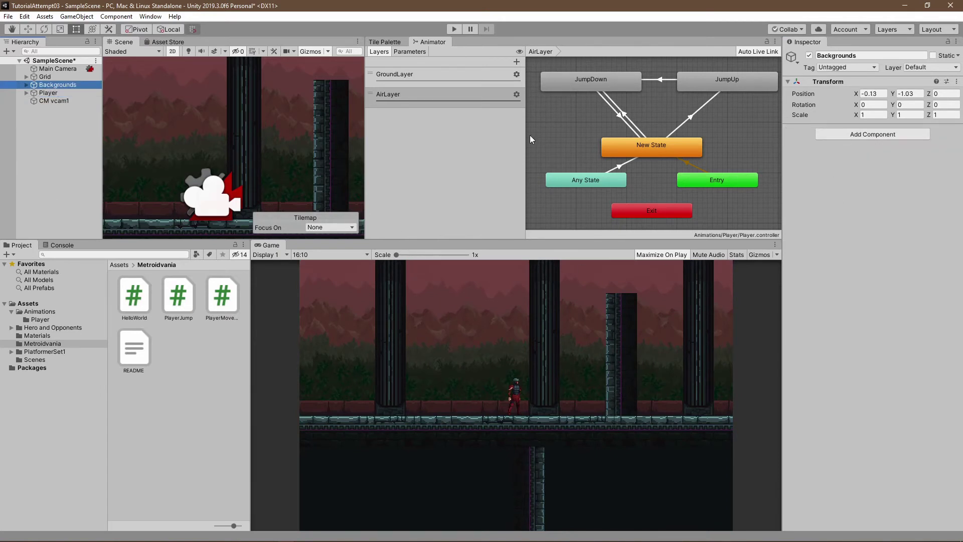
{"action": "left_click", "coordinate": [26, 85]}
{"action": "left_click", "coordinate": [47, 93]}
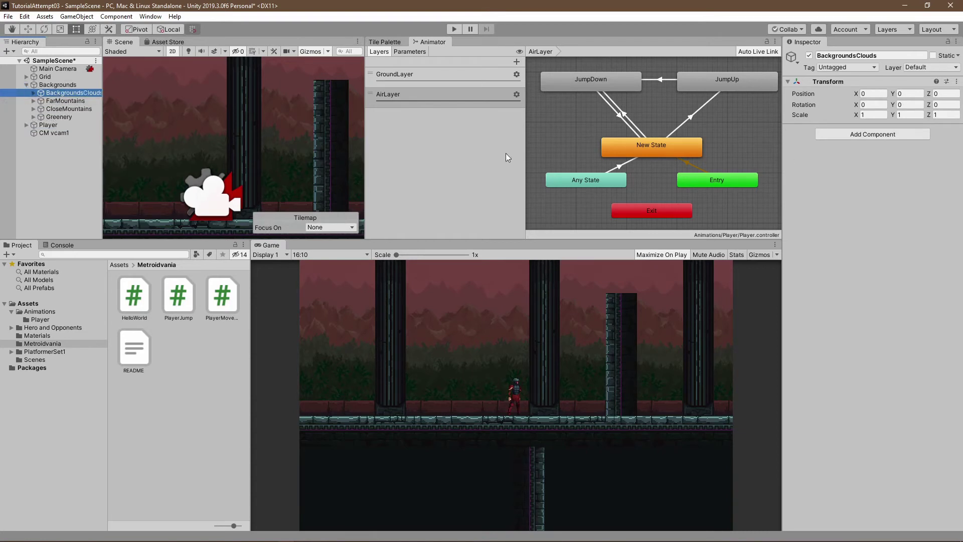
{"action": "left_click", "coordinate": [33, 100]}
{"action": "left_click", "coordinate": [74, 108]}
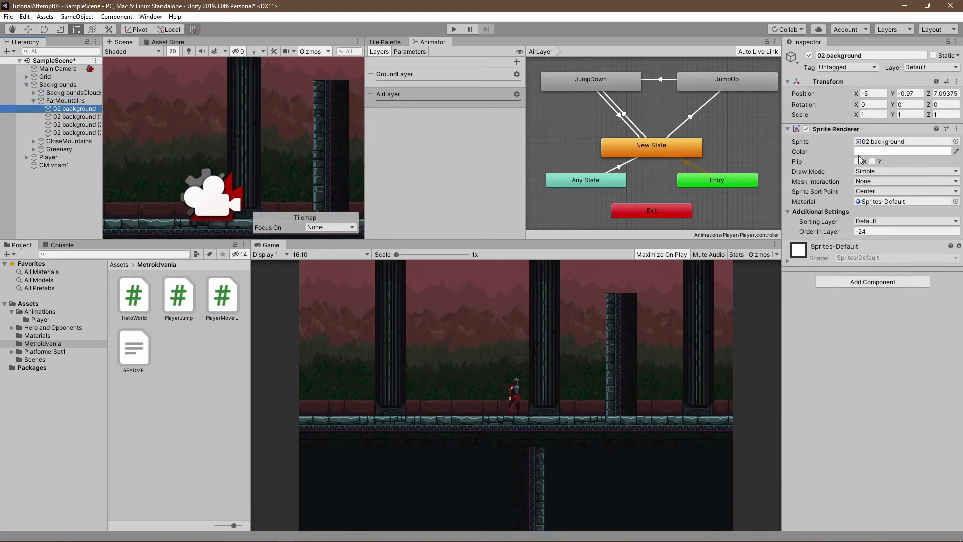
{"action": "left_click", "coordinate": [864, 232]}
{"action": "left_click", "coordinate": [822, 263]}
- Switch the Scene view to 3D, frame the Player, and examine the depth between camera, player, platforms and backgrounds
{"action": "left_click", "coordinate": [173, 51]}
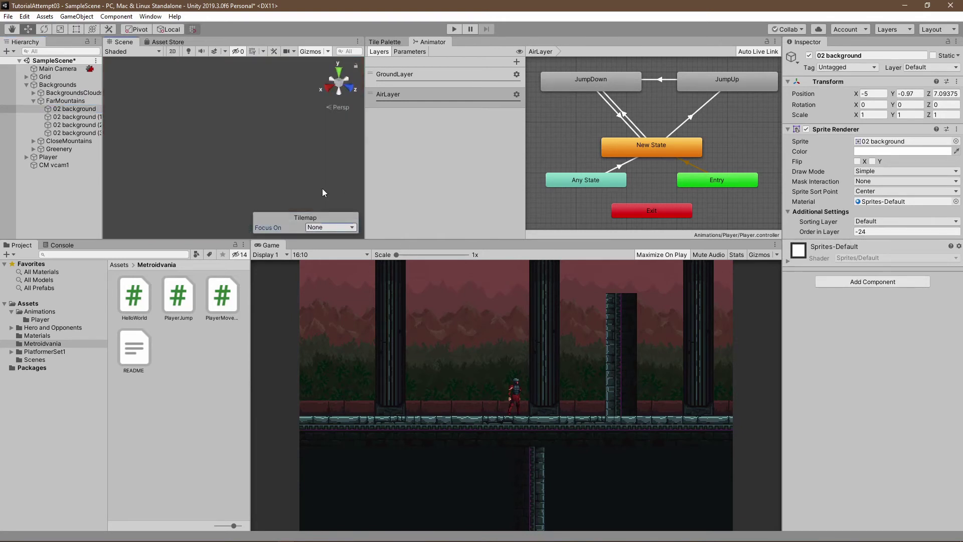
{"action": "left_click", "coordinate": [50, 157]}
{"action": "key", "text": "f"}
{"action": "middle_click_drag", "start_coordinate": [285, 176], "coordinate": [205, 167]}
{"action": "scroll", "coordinate": [297, 162], "scroll_direction": "down", "scroll_amount": 12}
{"action": "left_click_drag", "start_coordinate": [205, 167], "coordinate": [377, 156], "text": "alt"}
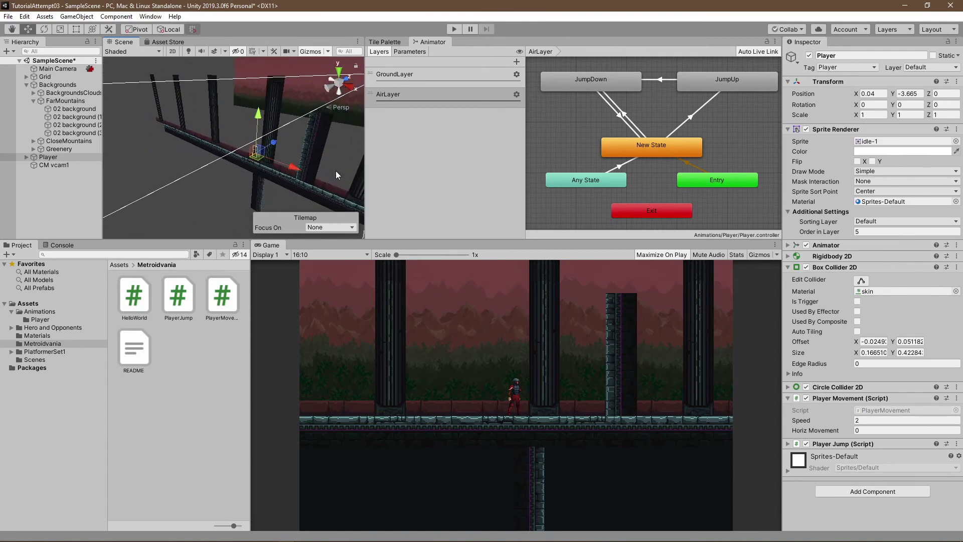
{"action": "left_click_drag", "start_coordinate": [336, 171], "coordinate": [359, 140], "text": "alt"}
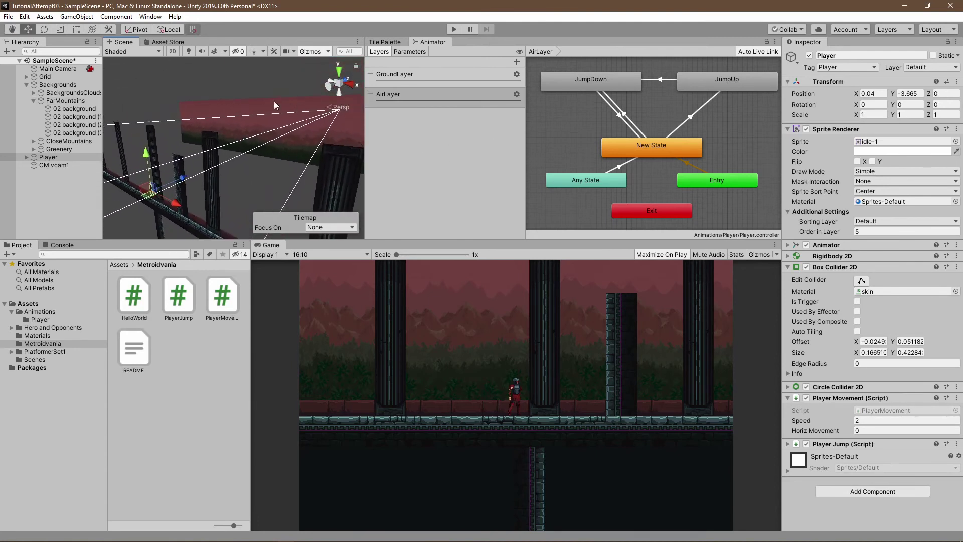
{"action": "left_click_drag", "start_coordinate": [264, 142], "coordinate": [376, 168], "text": "alt"}
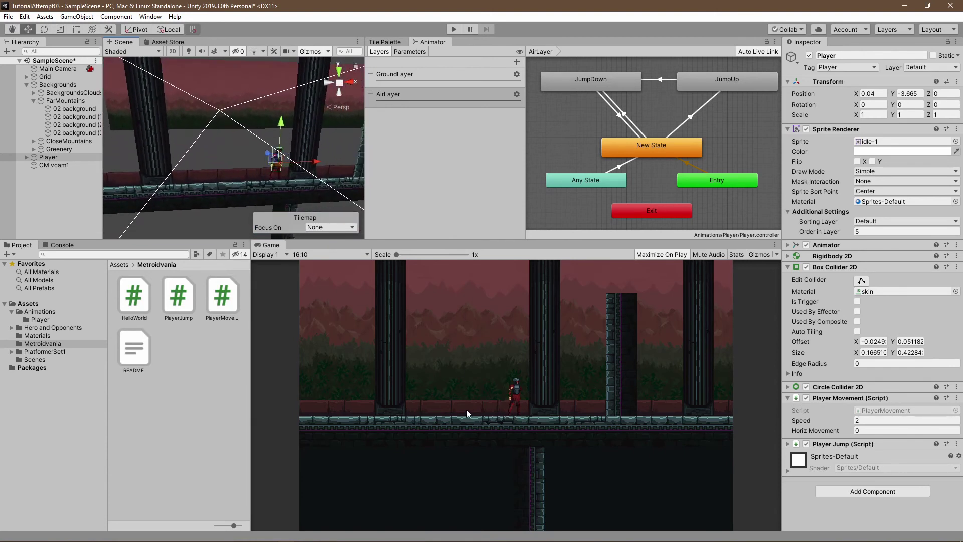
{"action": "mouse_move", "coordinate": [233, 165]}
{"action": "left_mouse_down", "text": "alt"}
{"action": "mouse_move", "coordinate": [196, 177]}
{"action": "mouse_move", "coordinate": [194, 165]}
{"action": "mouse_move", "coordinate": [226, 155]}
{"action": "left_mouse_up", "text": "alt"}
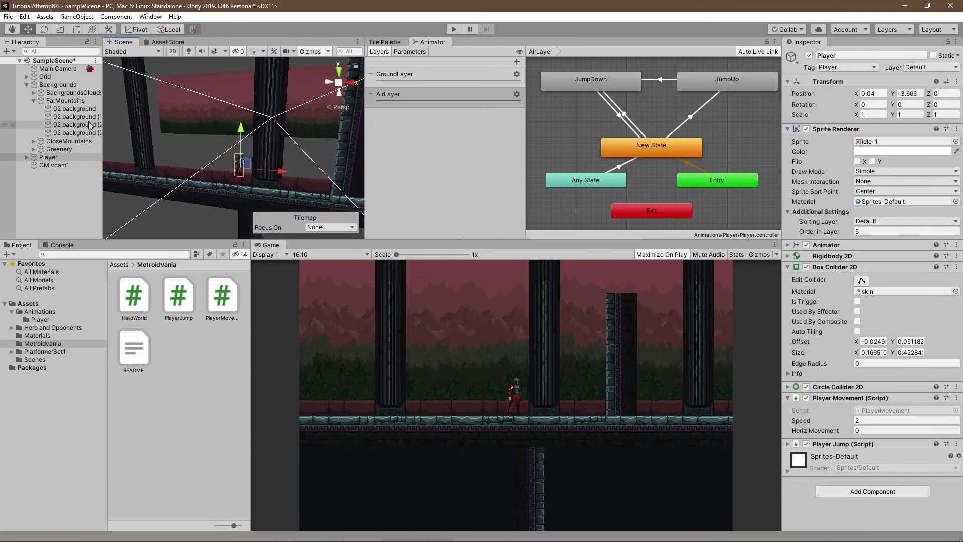
- Expand Grid and examine the Z position and Order in Layer of the Platforms and Background01 tilemaps
{"action": "left_click", "coordinate": [27, 85]}
{"action": "left_click", "coordinate": [45, 92]}
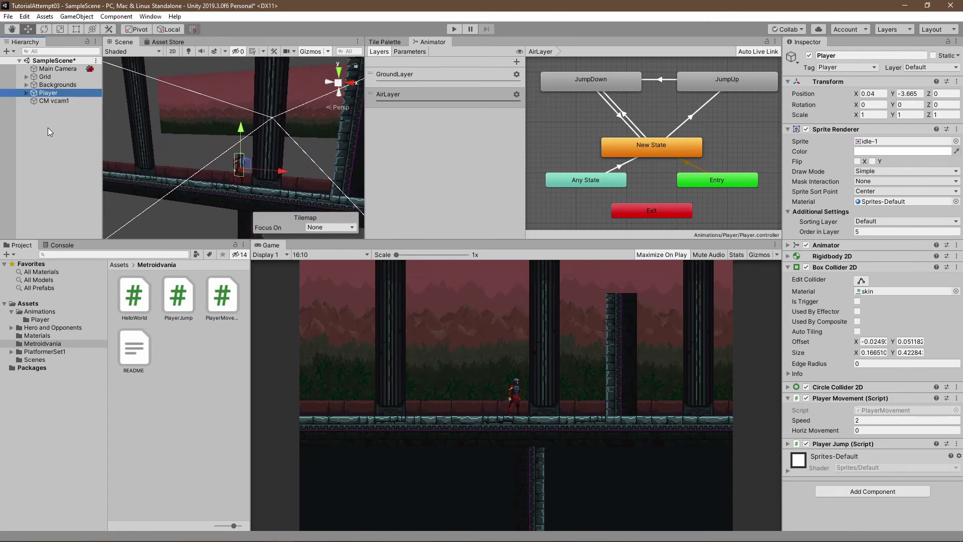
{"action": "left_click", "coordinate": [27, 77]}
{"action": "left_click", "coordinate": [62, 84]}
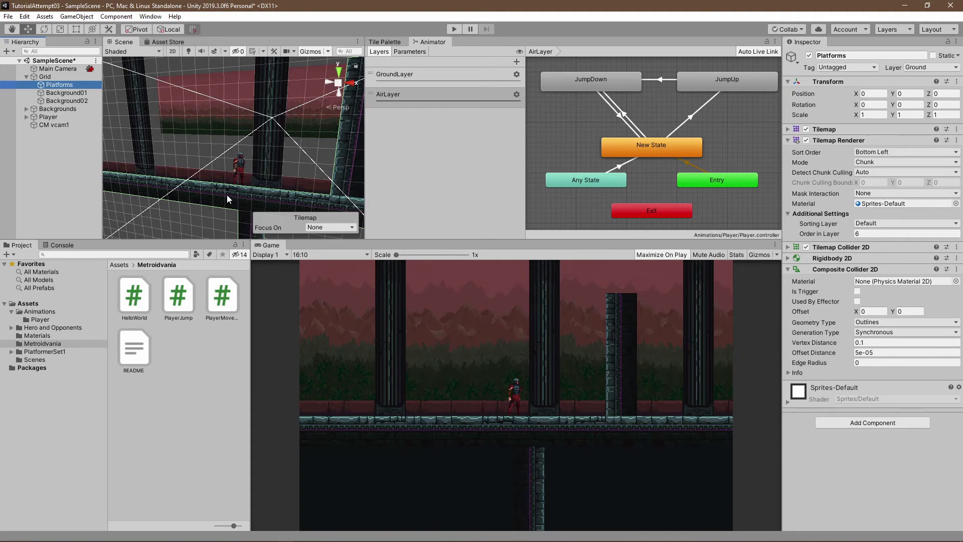
{"action": "left_click", "coordinate": [265, 161]}
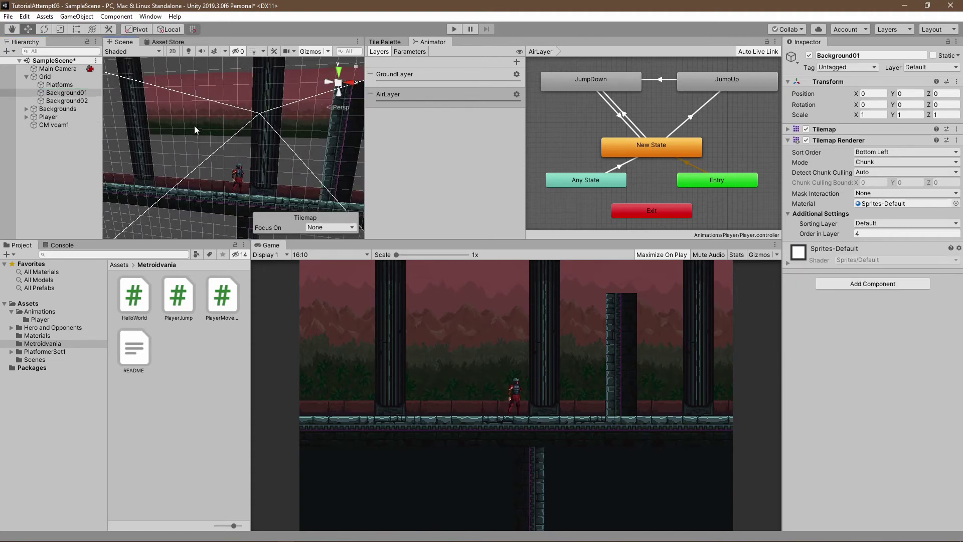
- Select CM vcam1 and set its Screen X to 0.5
{"action": "left_click", "coordinate": [59, 125]}
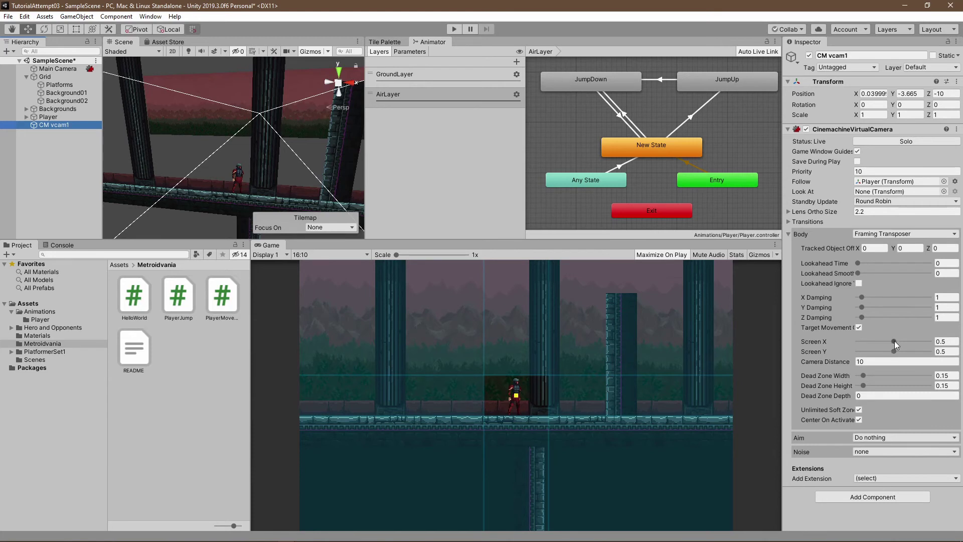
{"action": "mouse_move", "coordinate": [895, 341]}
{"action": "left_mouse_down"}
{"action": "mouse_move", "coordinate": [904, 342]}
{"action": "mouse_move", "coordinate": [882, 342]}
{"action": "mouse_move", "coordinate": [894, 343]}
{"action": "left_mouse_up"}
{"action": "left_click", "coordinate": [949, 341]}
{"action": "type", "text": "0.5"}
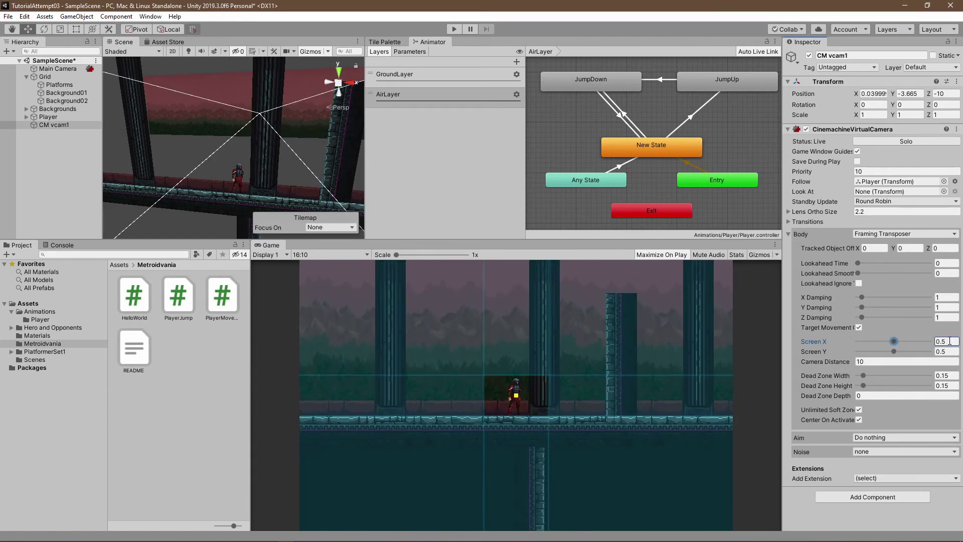
- Try 0.6 as the Screen Y of CM vcam1, and settle on 0.55
{"action": "left_click", "coordinate": [949, 351]}
{"action": "type", "text": "."}
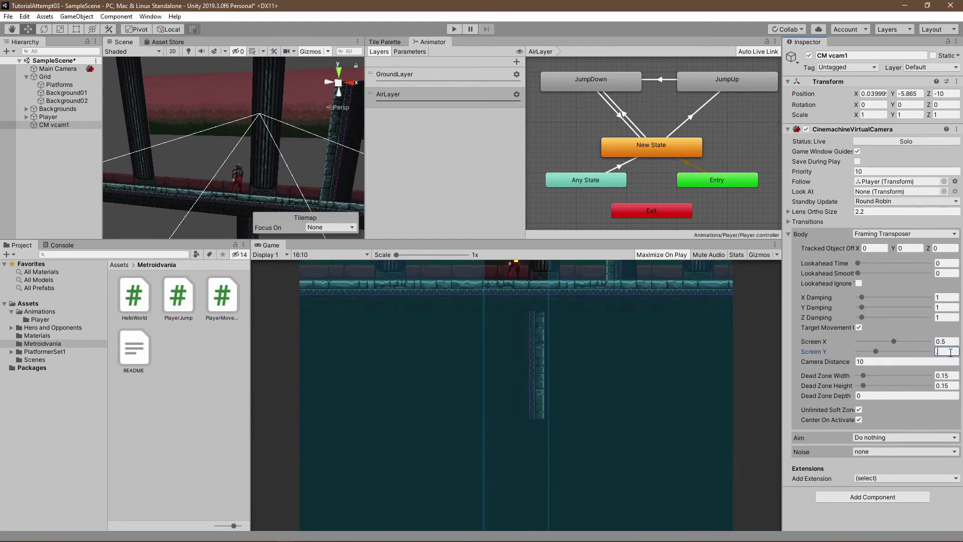
{"action": "type", "text": ".6"}
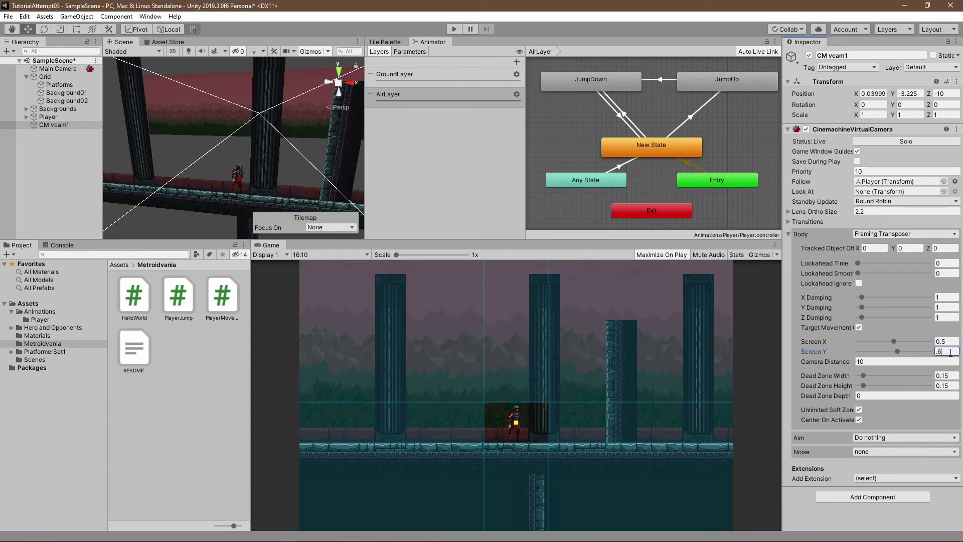
{"action": "key", "text": "BackSpace"}
{"action": "type", "text": "55"}
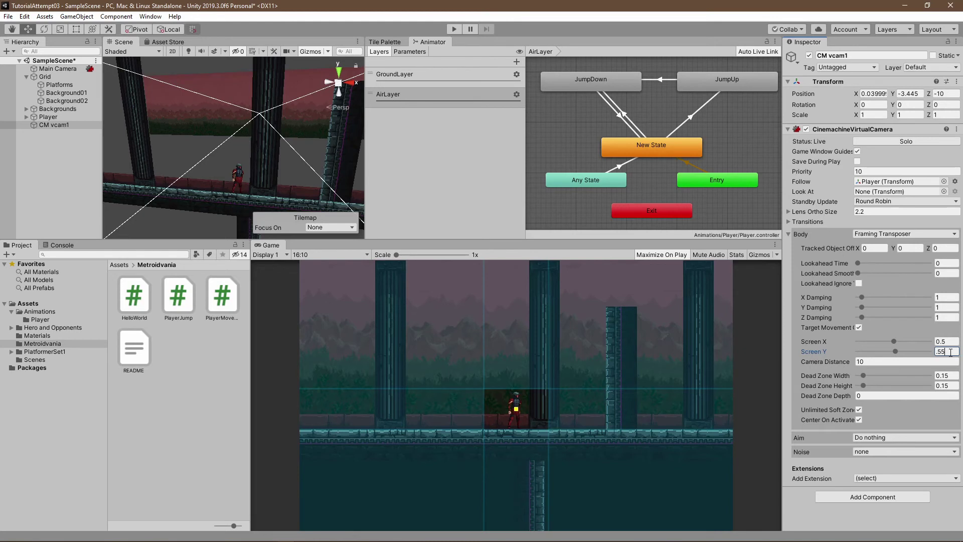
{"action": "key", "text": "Return"}
- Compare the framing with Screen Y at 0.6 once more, and restore it to 0.55
{"action": "left_click_drag", "start_coordinate": [952, 353], "coordinate": [942, 353]}
{"action": "type", "text": "6"}
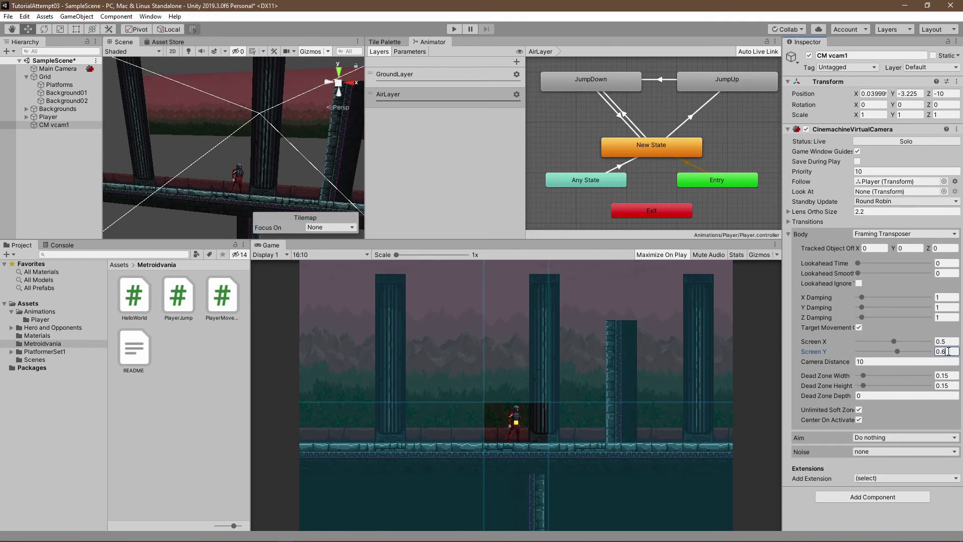
{"action": "key", "text": "BackSpace"}
{"action": "type", "text": "55"}
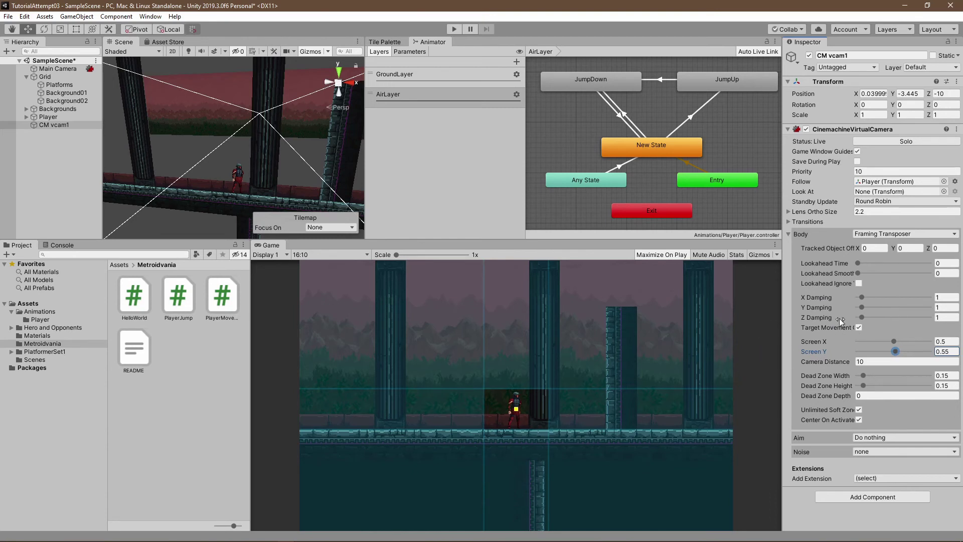
- Set the Z Damping of CM vcam1 to 0
{"action": "left_click", "coordinate": [944, 317]}
{"action": "type", "text": "0"}
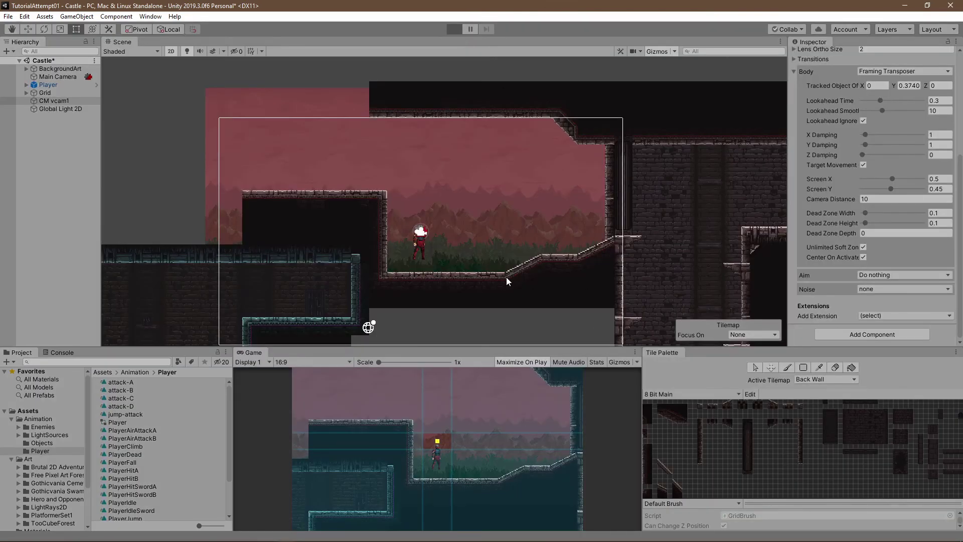
- Switch to the TutorialAttempt01 project and play its Castle scene, running the player both ways to examine the camera lookahead
{"action": "key", "text": "ctrl+p"}
{"action": "key", "text": "Right"}
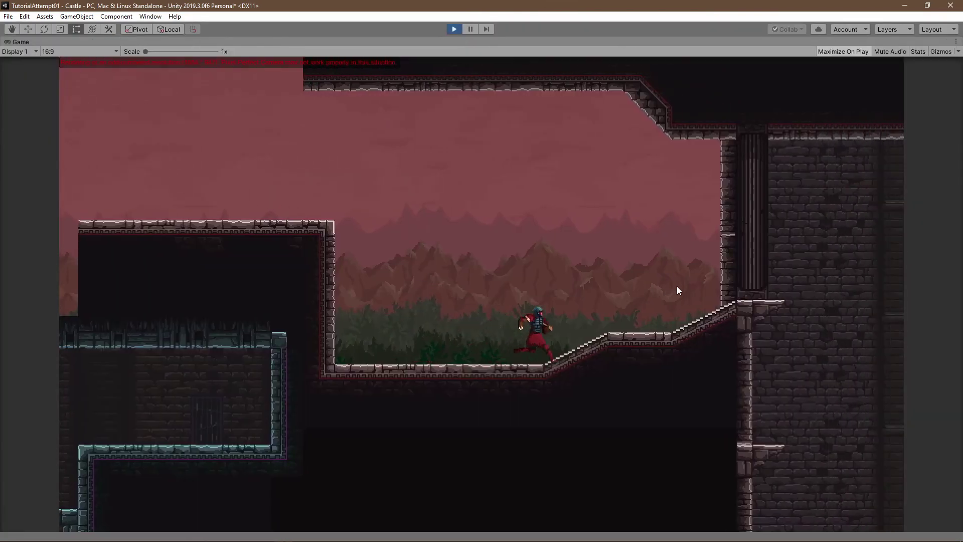
{"action": "key", "text": "Left"}
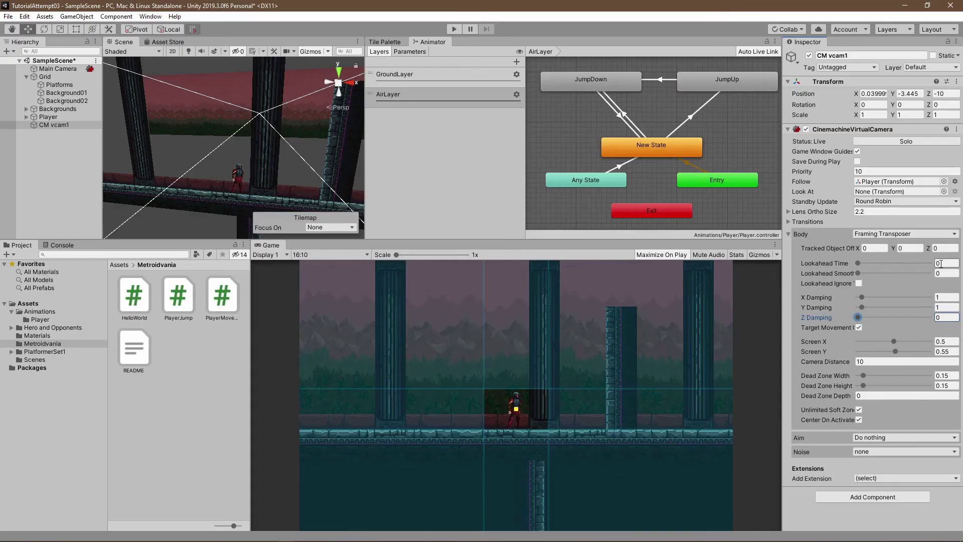
- Switch back to TutorialAttempt03 and try a Lookahead Time of 0.728 with Lookahead Smoothing of 22.8 on CM vcam1
{"action": "left_click", "coordinate": [941, 265]}
{"action": "type", "text": "0.3"}
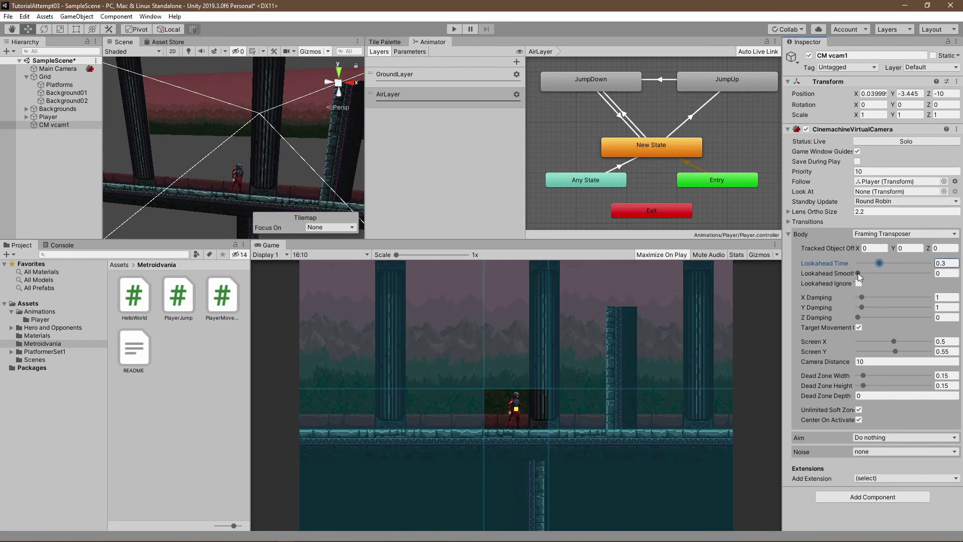
{"action": "left_click_drag", "start_coordinate": [857, 273], "coordinate": [905, 274]}
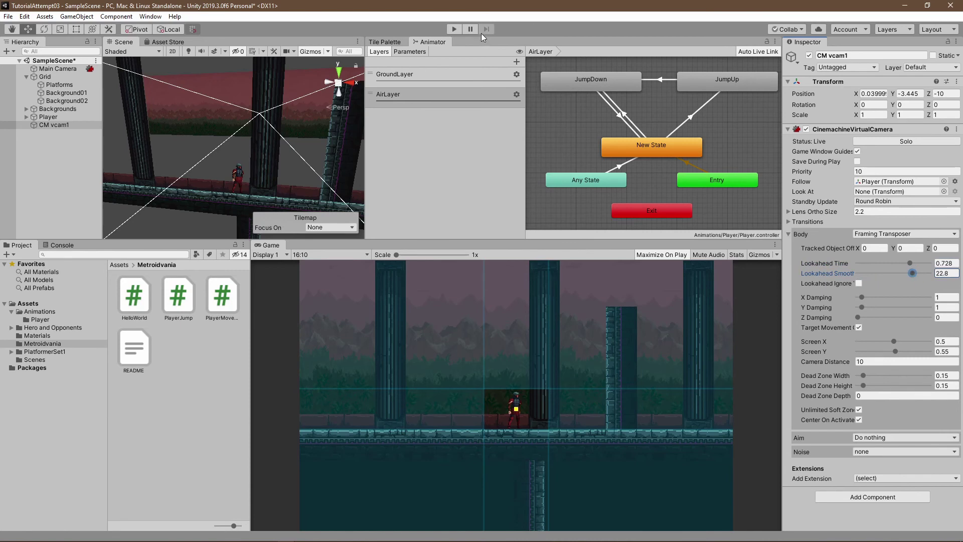
- Play-test SampleScene, running the player back and forth to examine the strong lookahead, and stop the game
{"action": "left_click", "coordinate": [454, 28]}
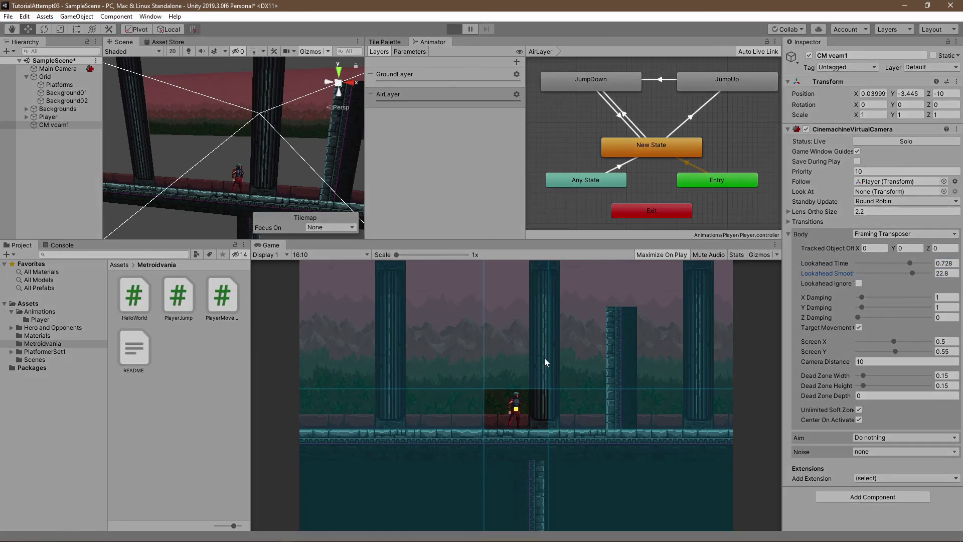
{"action": "key", "text": "a"}
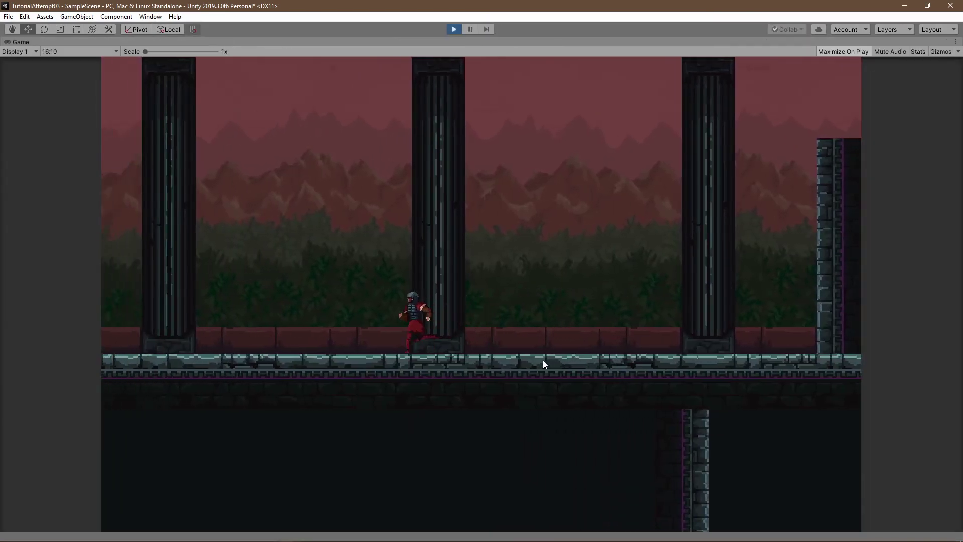
{"action": "key", "text": "a"}
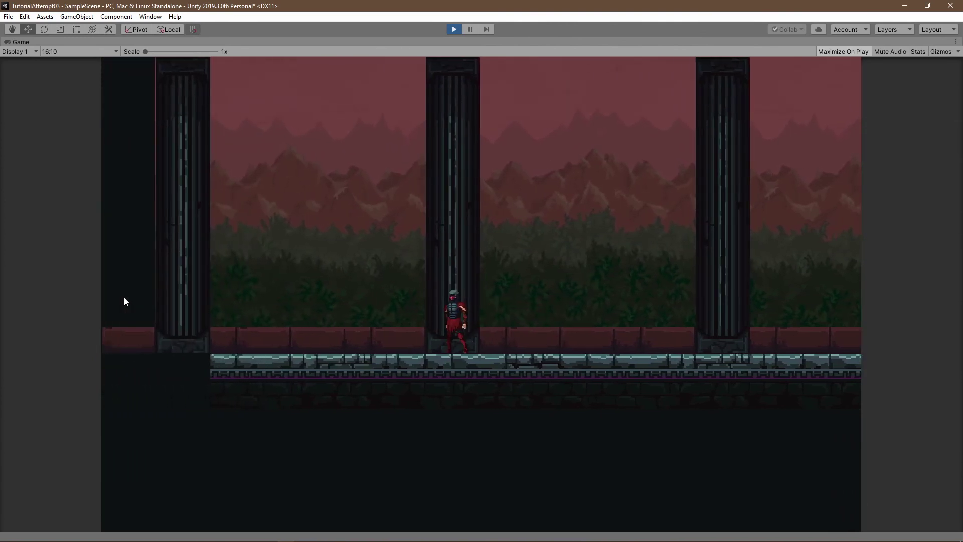
{"action": "key", "text": "Left"}
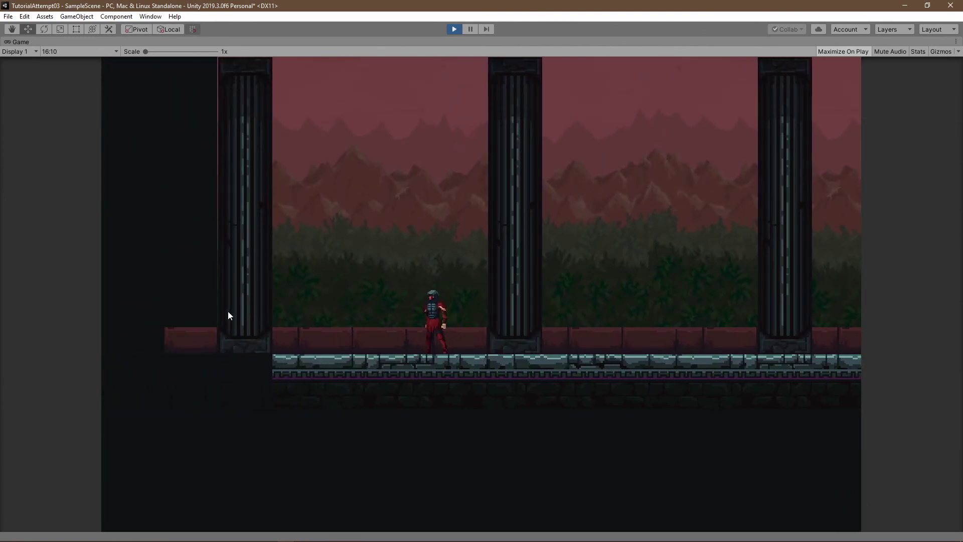
{"action": "key", "text": "Right"}
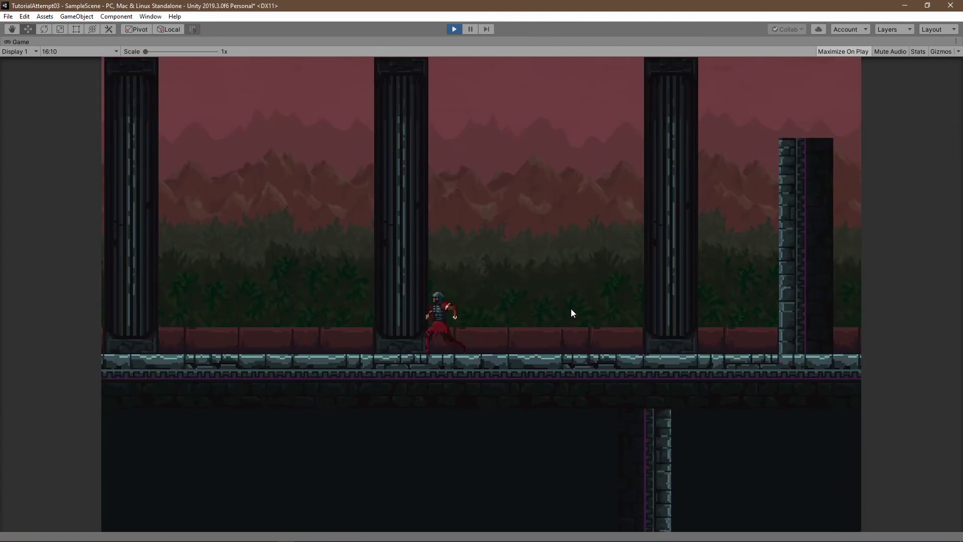
{"action": "key", "text": "Left"}
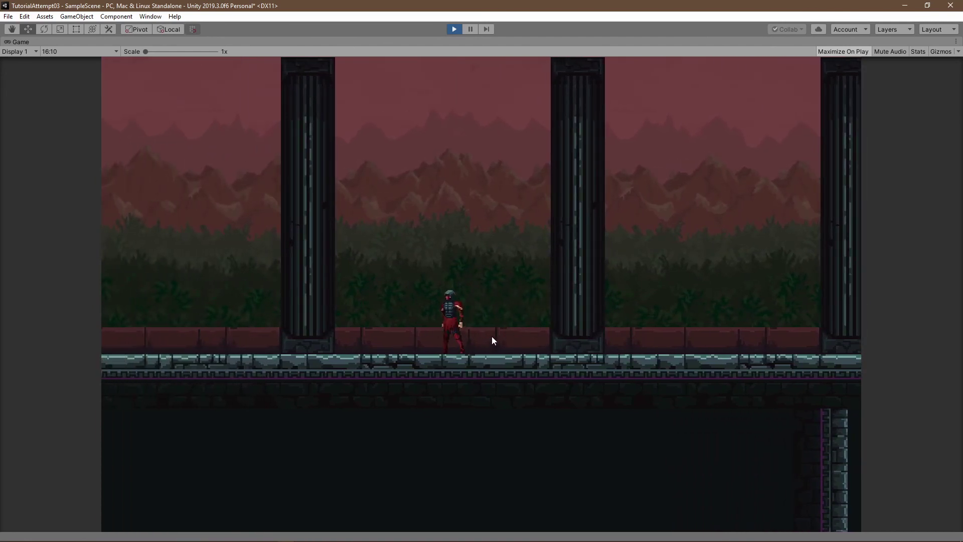
{"action": "key", "text": "Left"}
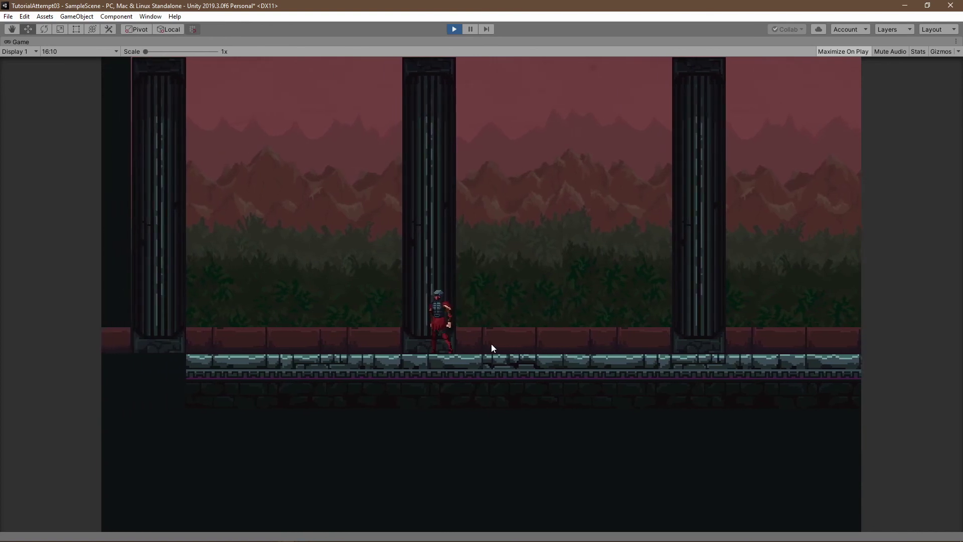
{"action": "key", "text": "Right"}
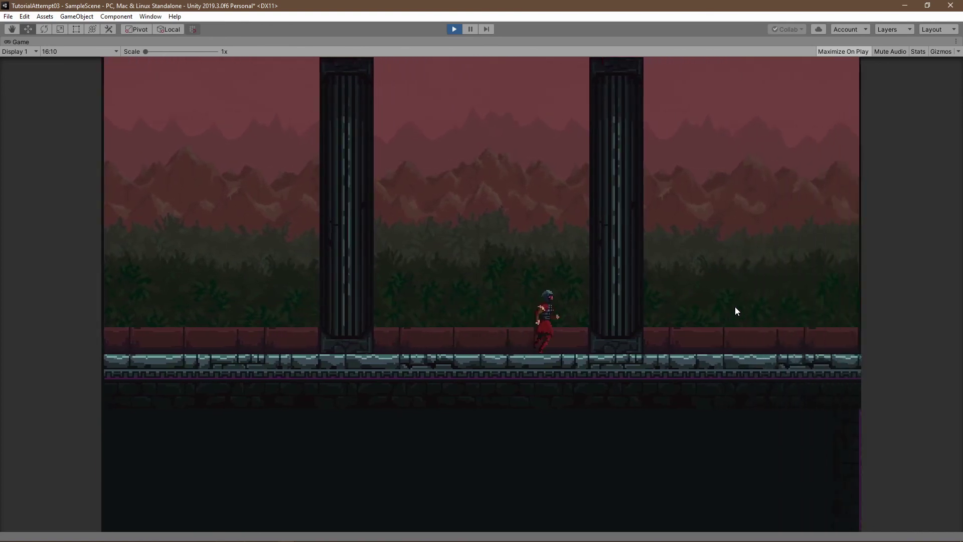
{"action": "key", "text": "Right"}
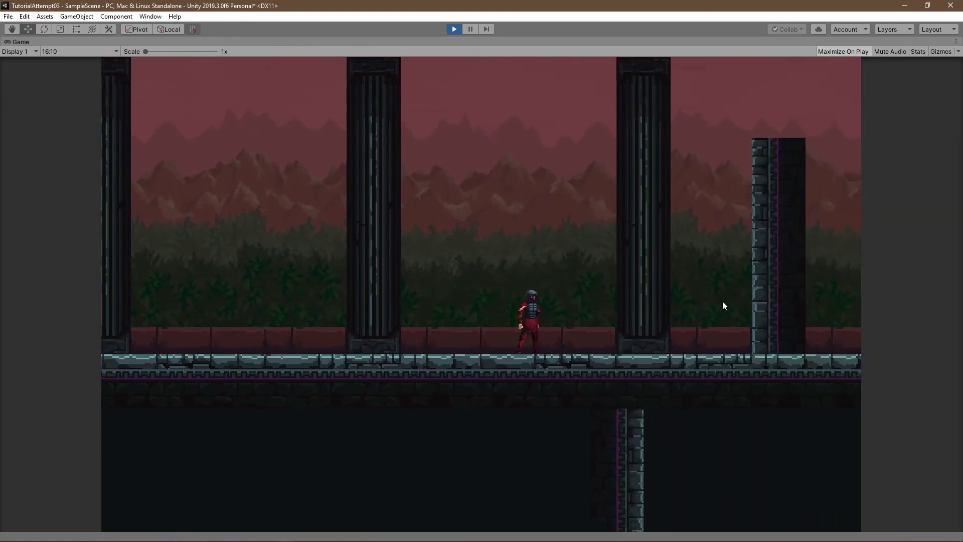
{"action": "key", "text": "Left"}
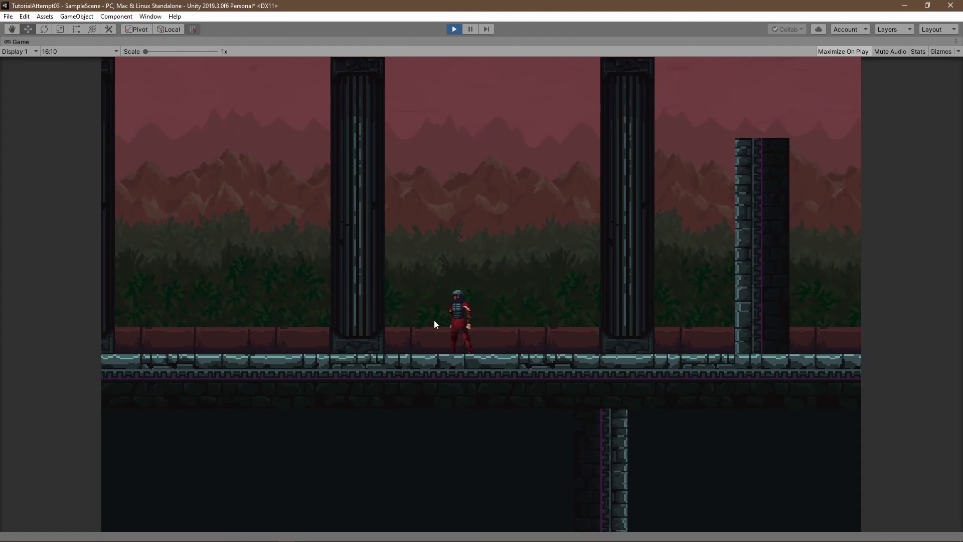
{"action": "left_click", "coordinate": [453, 29]}
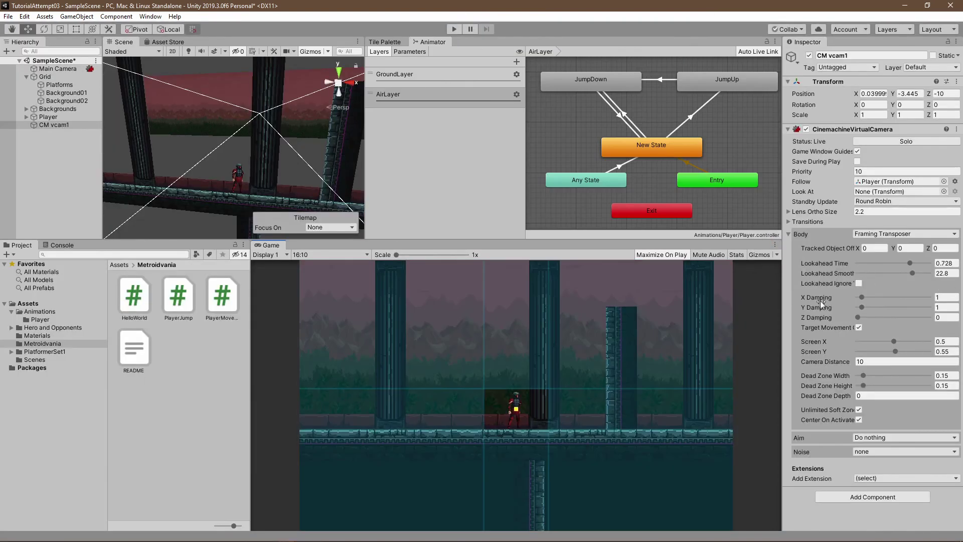
- Set the Lookahead Smoothing of CM vcam1 to 10 and its Lookahead Time to 0.3
{"action": "left_click", "coordinate": [944, 272]}
{"action": "type", "text": "10"}
{"action": "left_click", "coordinate": [944, 262]}
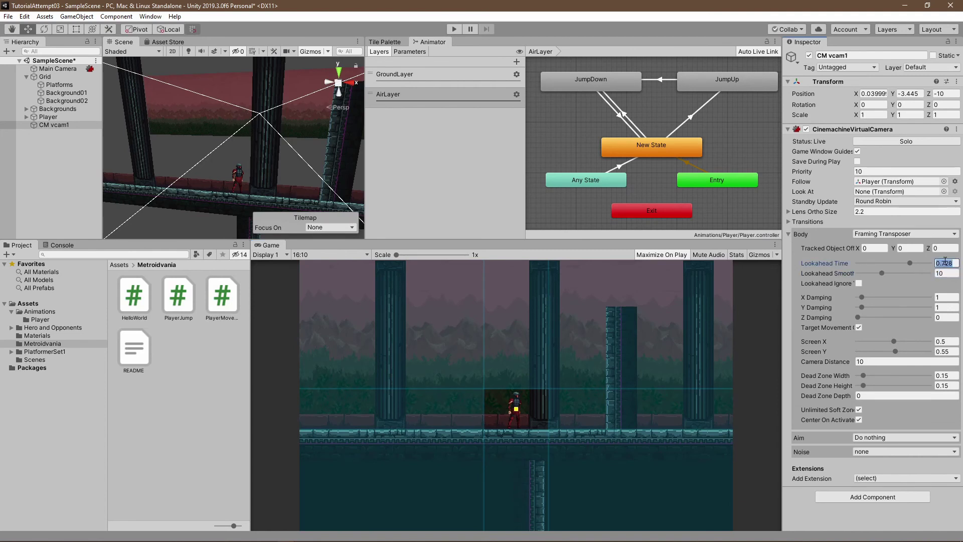
{"action": "type", "text": "0.3"}
- Play-test the scene again by running and jumping in both directions to check the reduced lookahead, and stop the game
{"action": "left_click", "coordinate": [454, 29]}
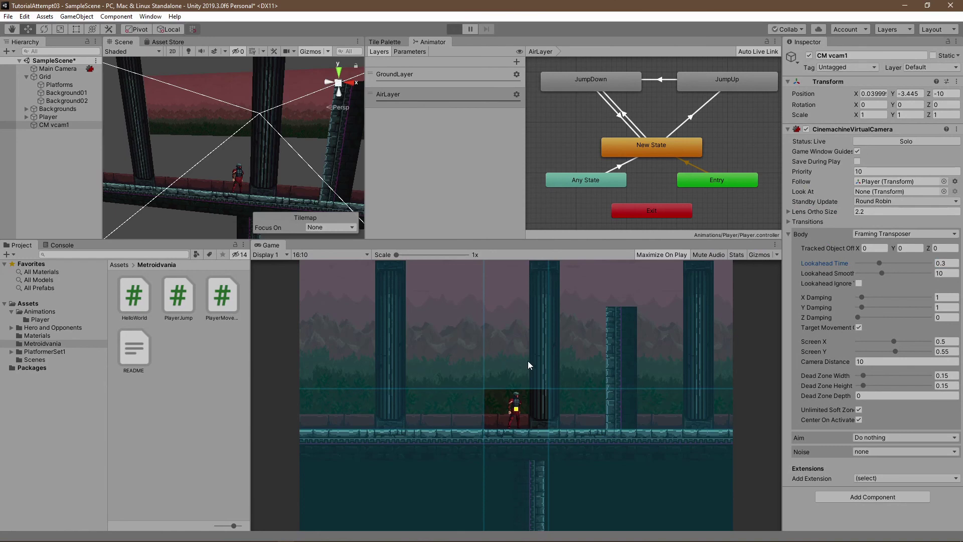
{"action": "key", "text": "a"}
{"action": "key", "text": "d"}
{"action": "key", "text": "space"}
{"action": "key", "text": "a"}
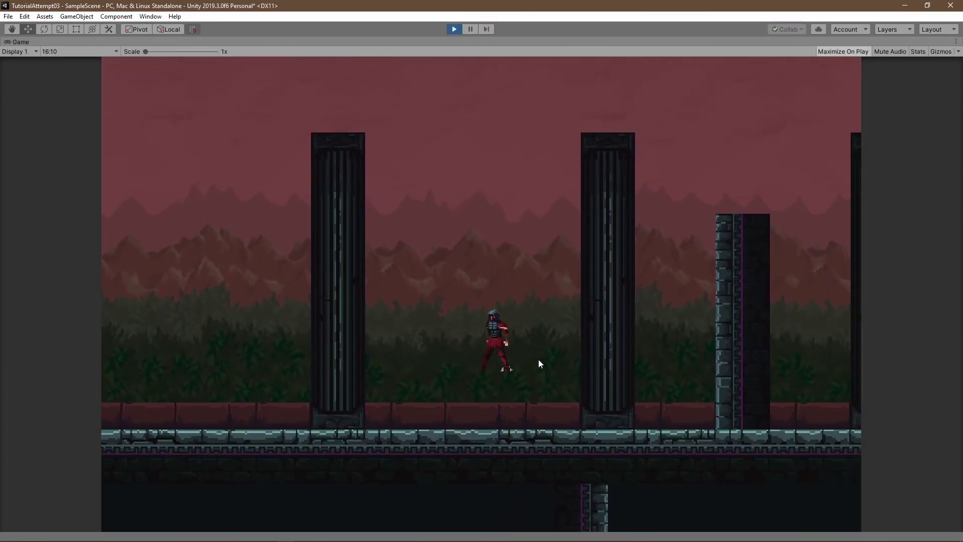
{"action": "key", "text": "space"}
{"action": "key", "text": "d"}
{"action": "key", "text": "space"}
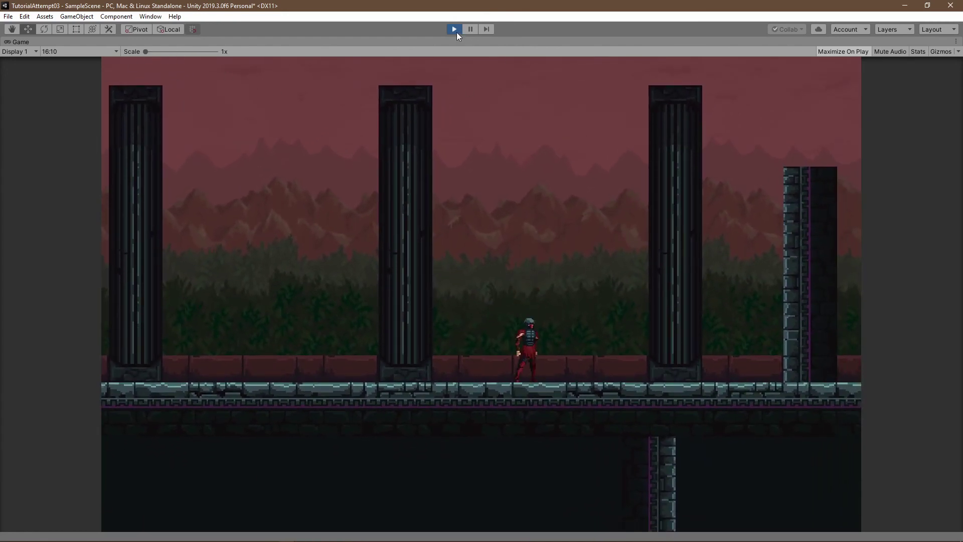
{"action": "left_click", "coordinate": [455, 29]}
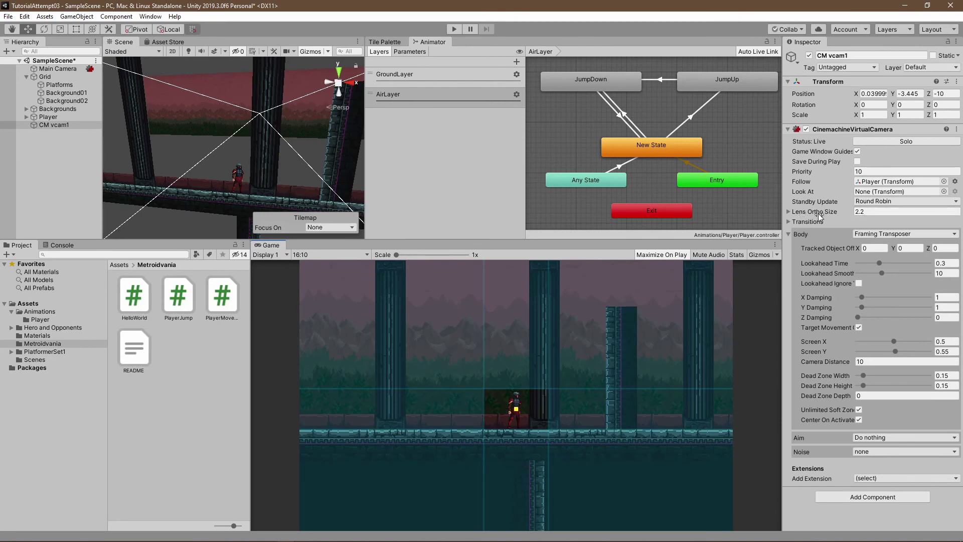
- Set the Lens Ortho Size of CM vcam1 to 2 and collapse its Body settings
{"action": "left_click_drag", "start_coordinate": [868, 212], "coordinate": [858, 215]}
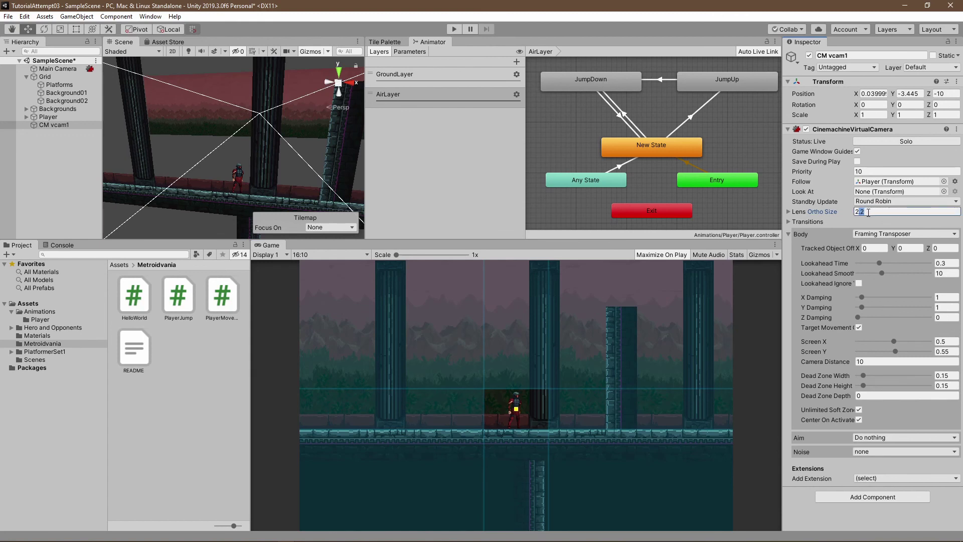
{"action": "type", "text": "2"}
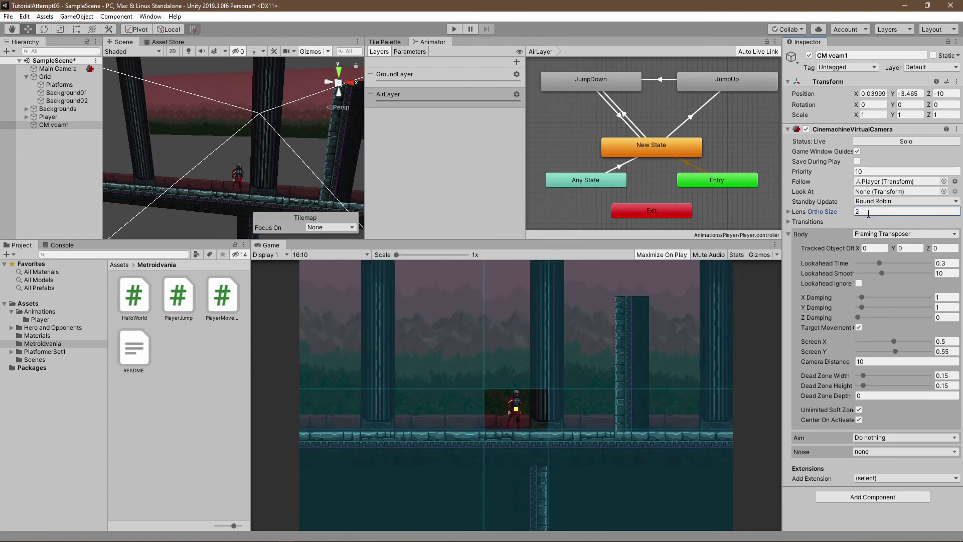
{"action": "left_click", "coordinate": [800, 233]}
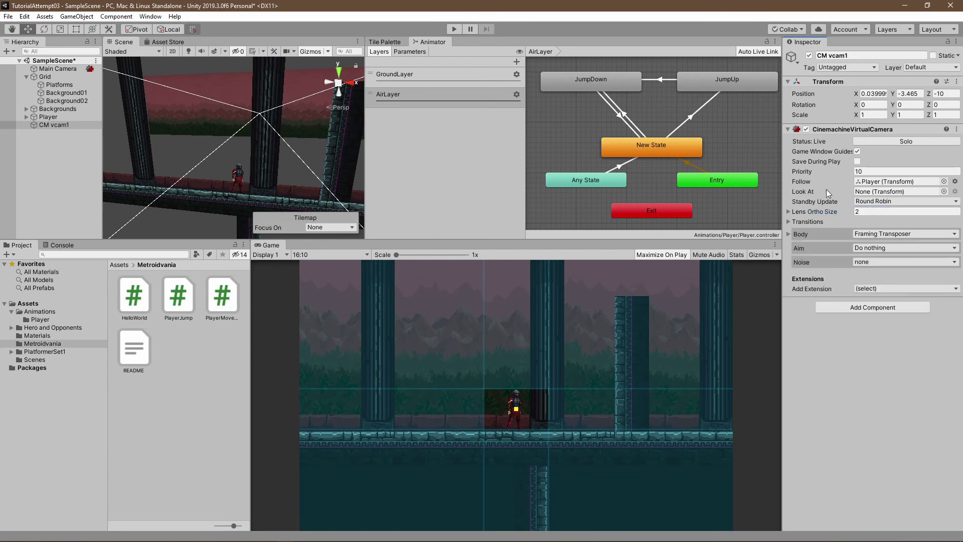
- Examine the Main Camera's Camera and CinemachineBrain settings, and the Transitions options of CM vcam1
{"action": "left_click", "coordinate": [55, 70]}
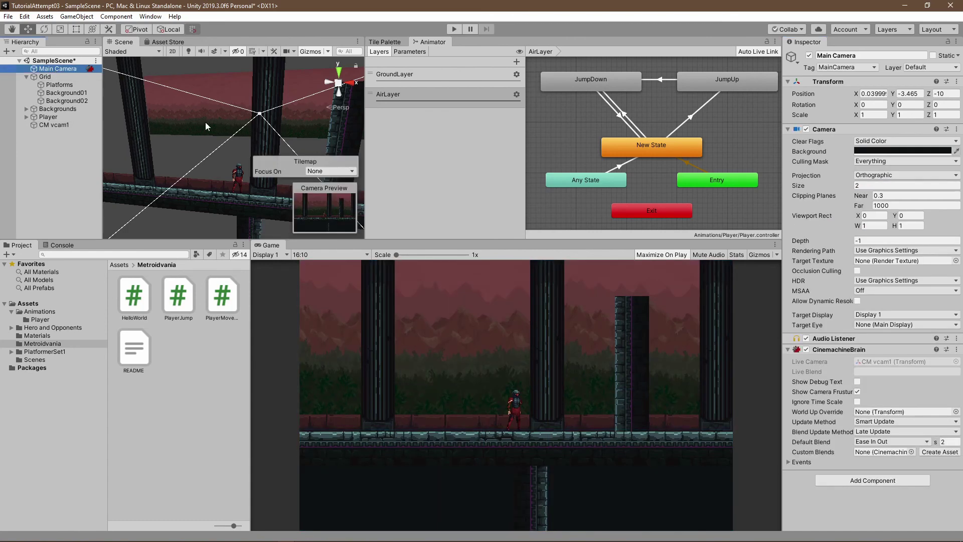
{"action": "left_click", "coordinate": [55, 126]}
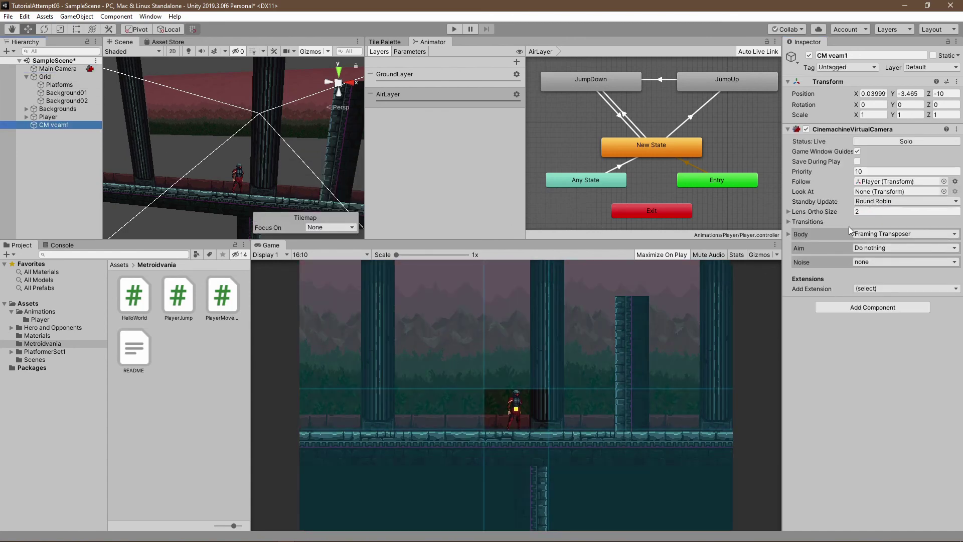
{"action": "left_click", "coordinate": [787, 222]}
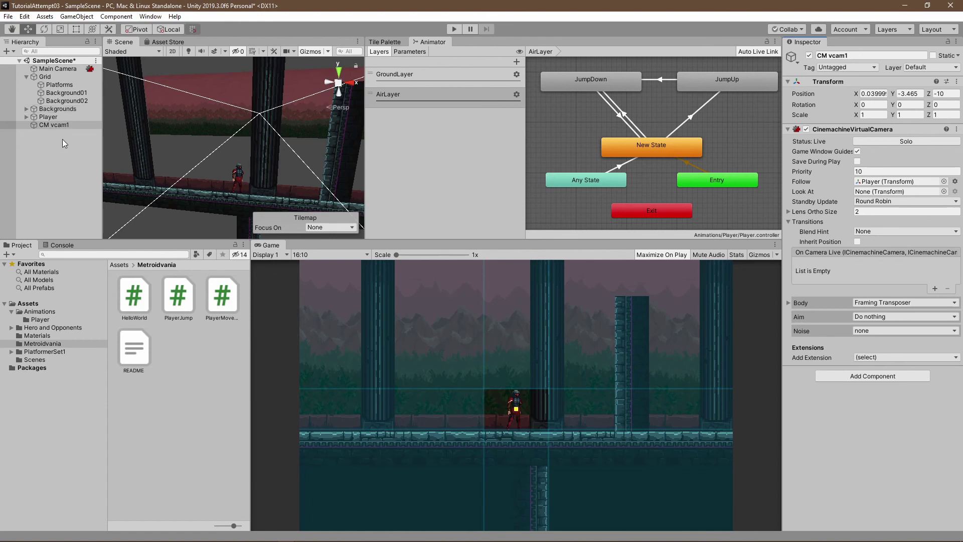
{"action": "left_click", "coordinate": [805, 221]}
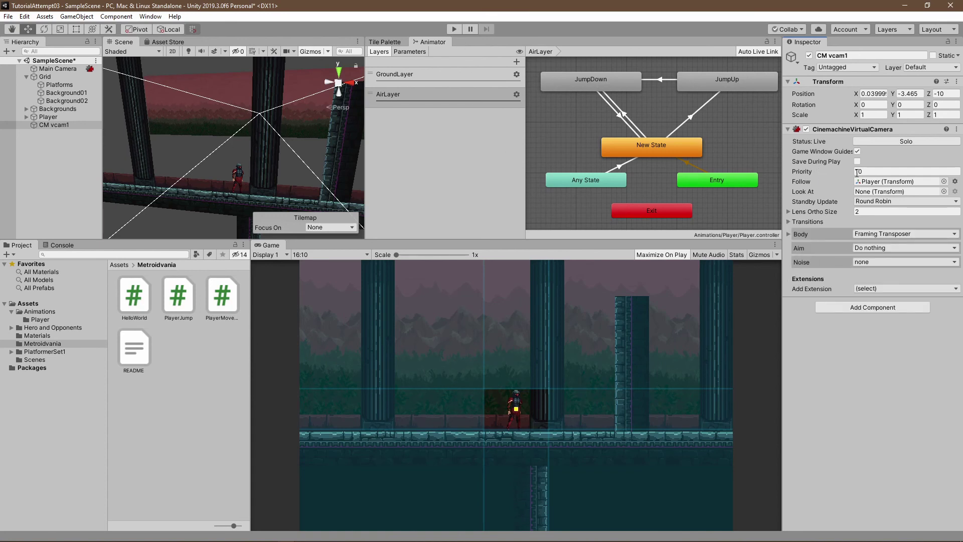